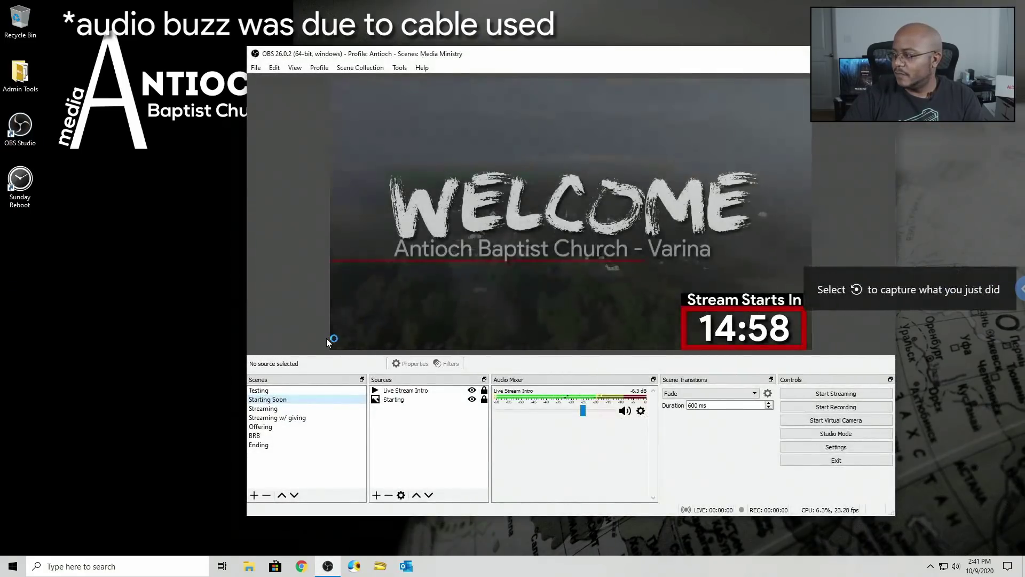
Step: Scrub the Live Stream Intro video forward so its countdown reads about 02:20
drag(482, 57, 409, 52)
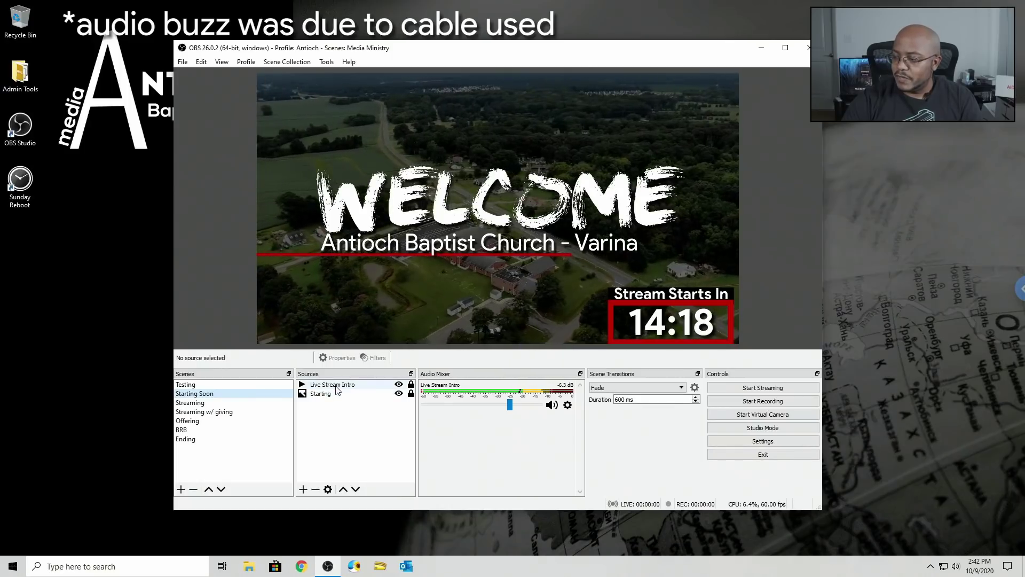
click(365, 385)
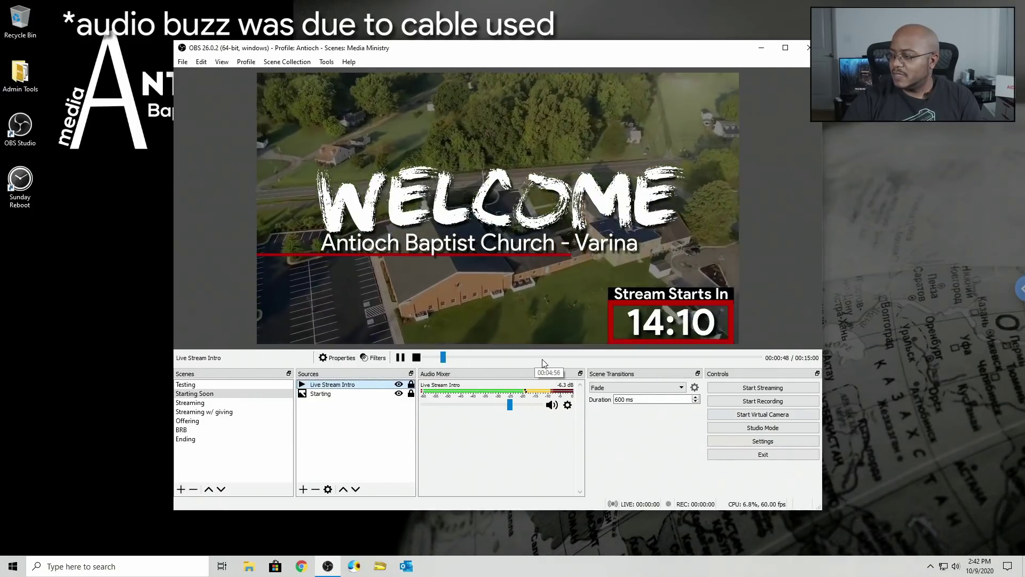
click(545, 361)
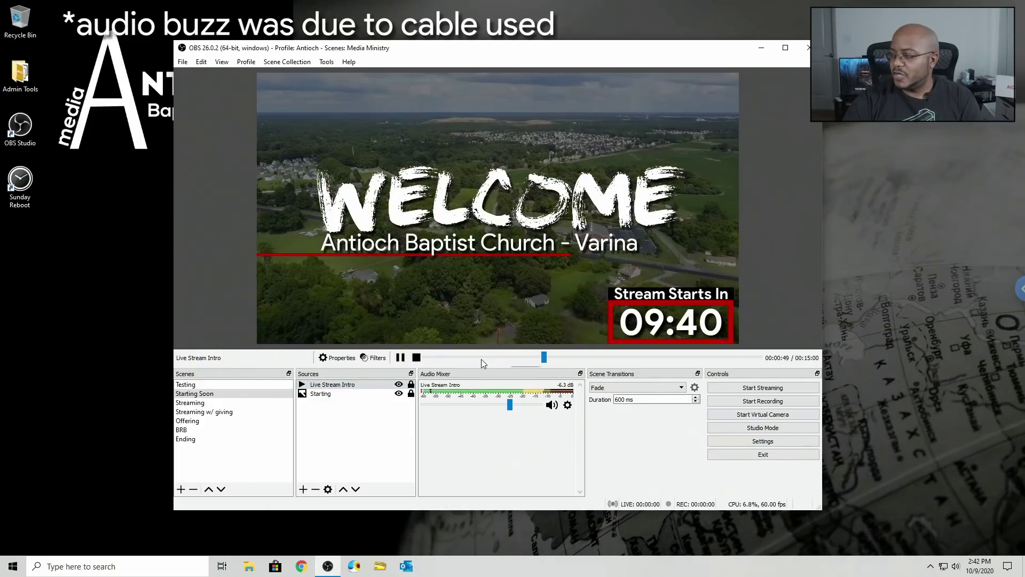
drag(479, 358, 696, 356)
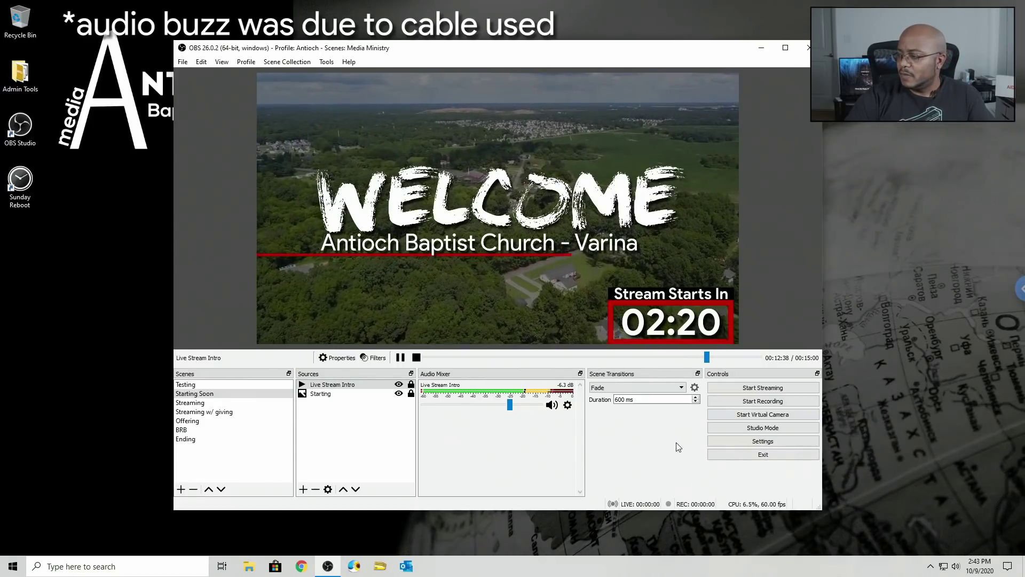
click(744, 441)
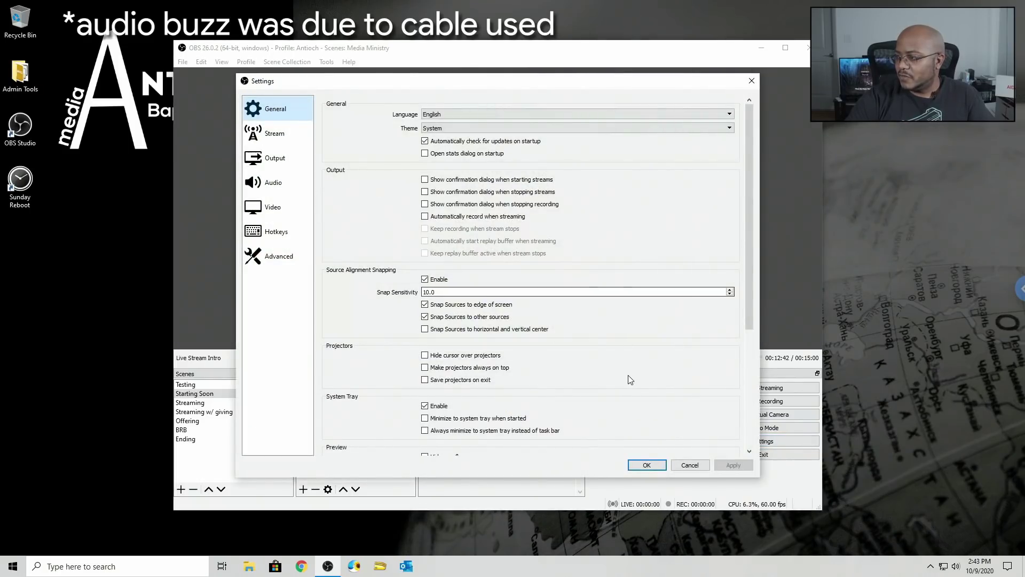
scroll(627, 375, down, 5)
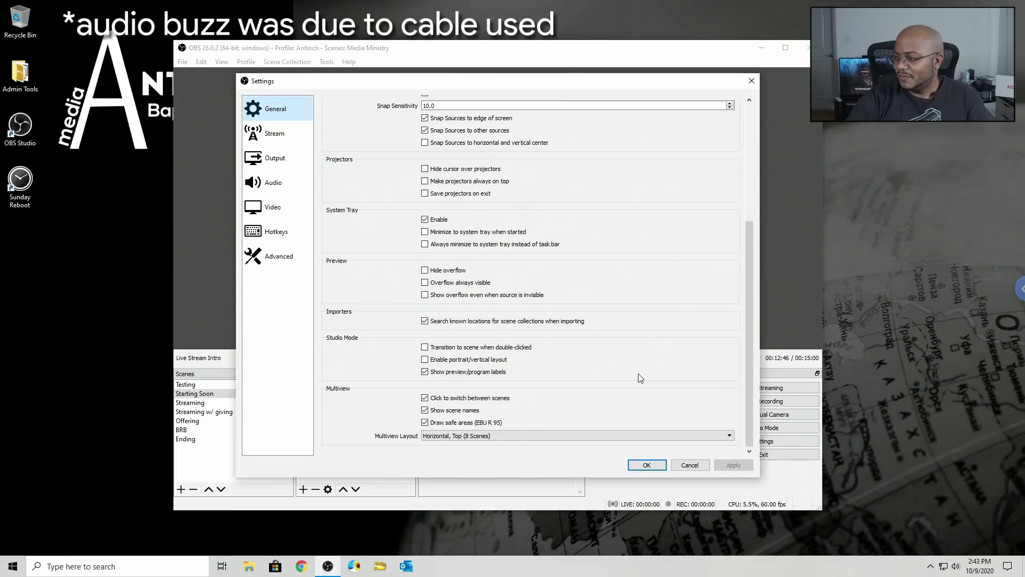
scroll(641, 377, up, 2)
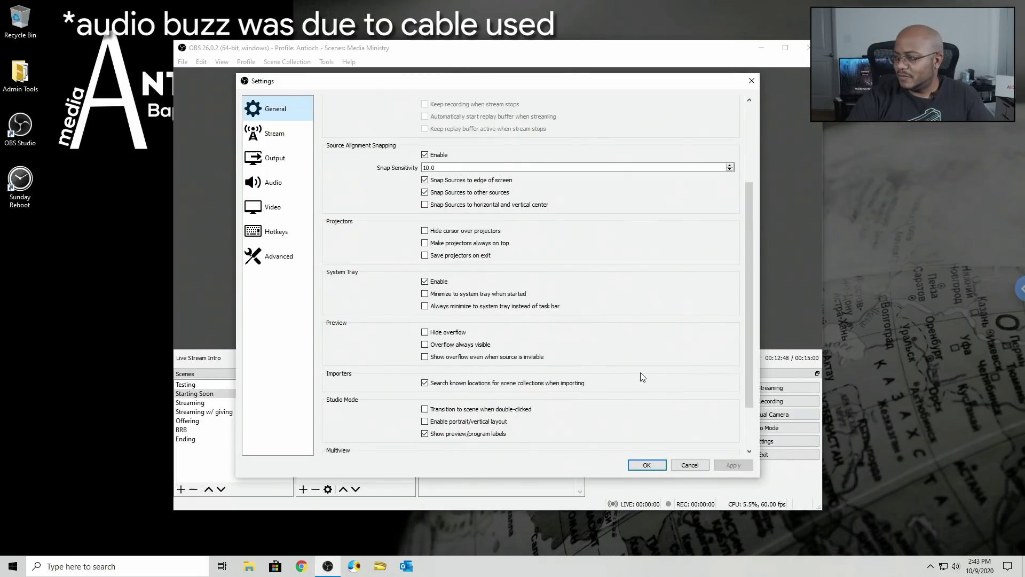
scroll(642, 376, up, 3)
click(276, 141)
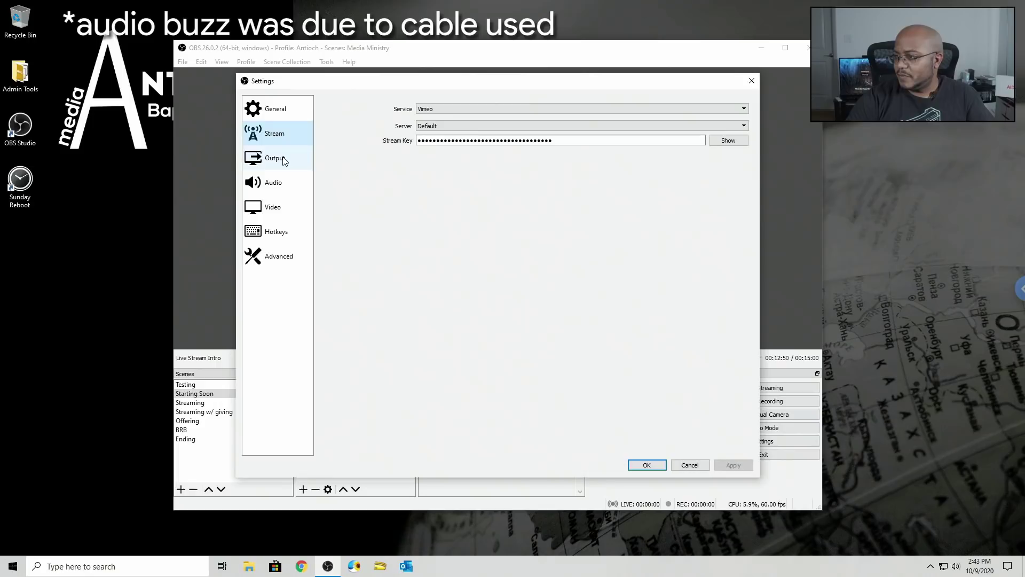
click(285, 161)
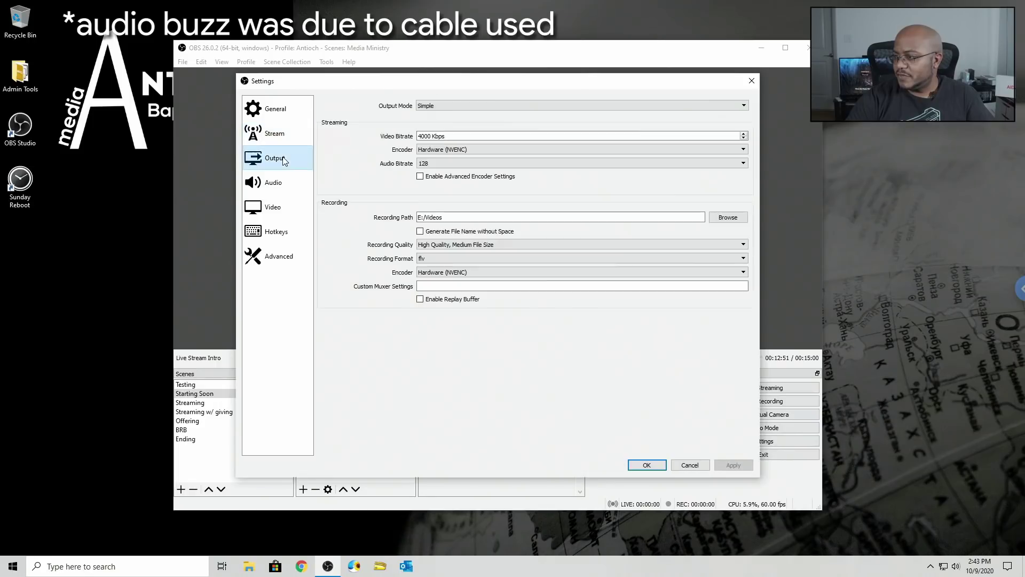
click(296, 190)
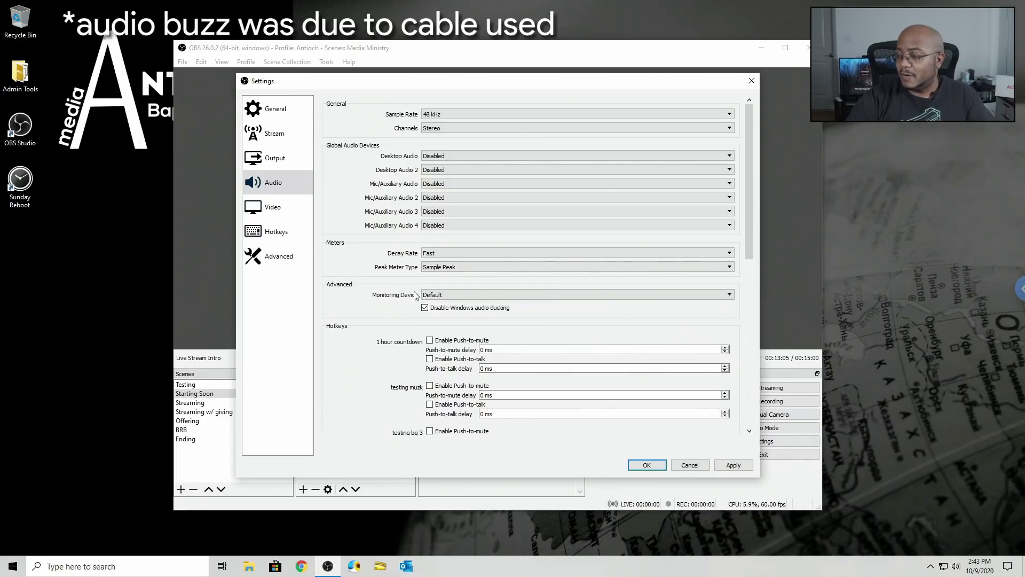
click(270, 213)
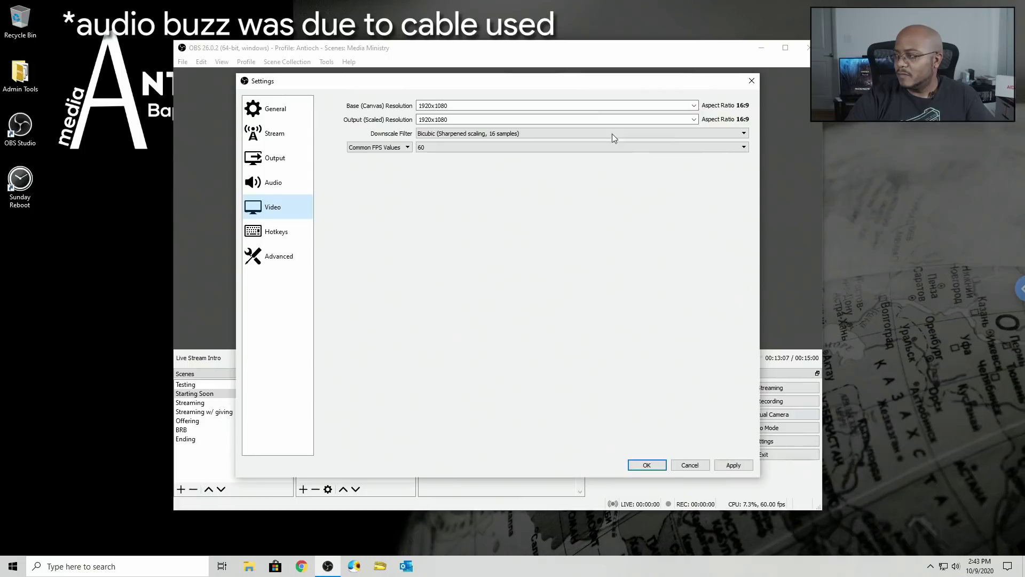
click(276, 231)
click(283, 256)
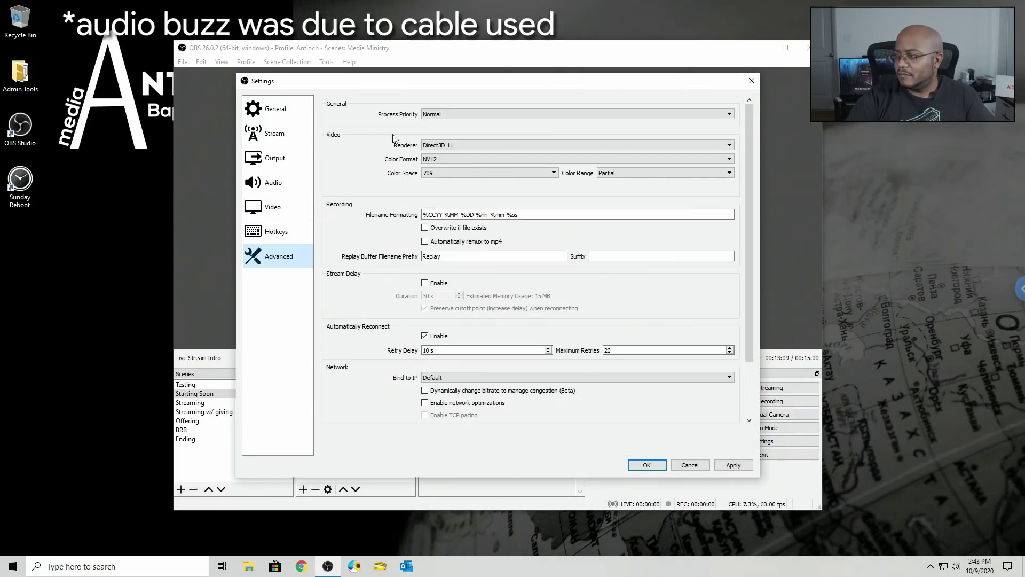
scroll(351, 314, down, 3)
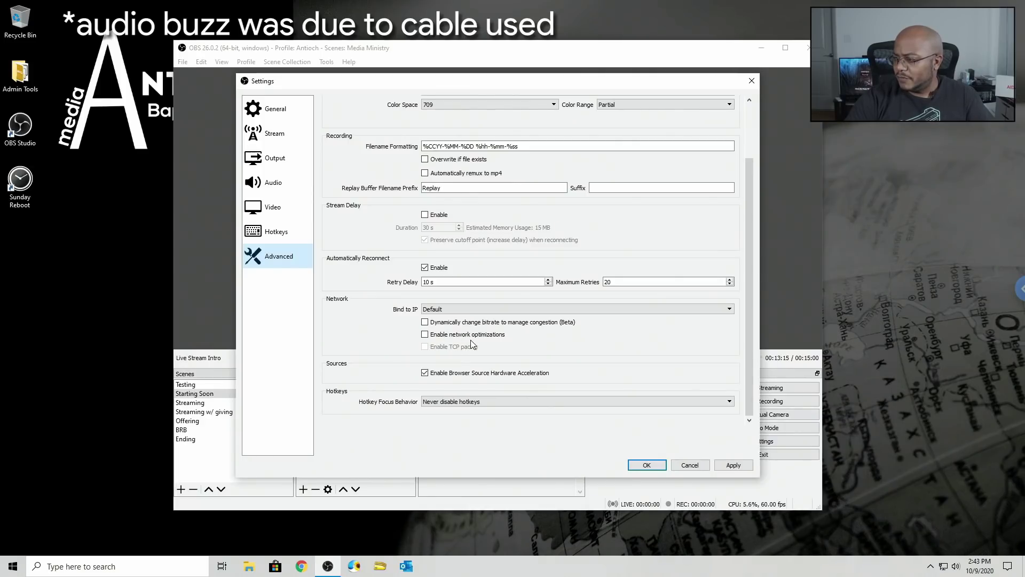
click(647, 464)
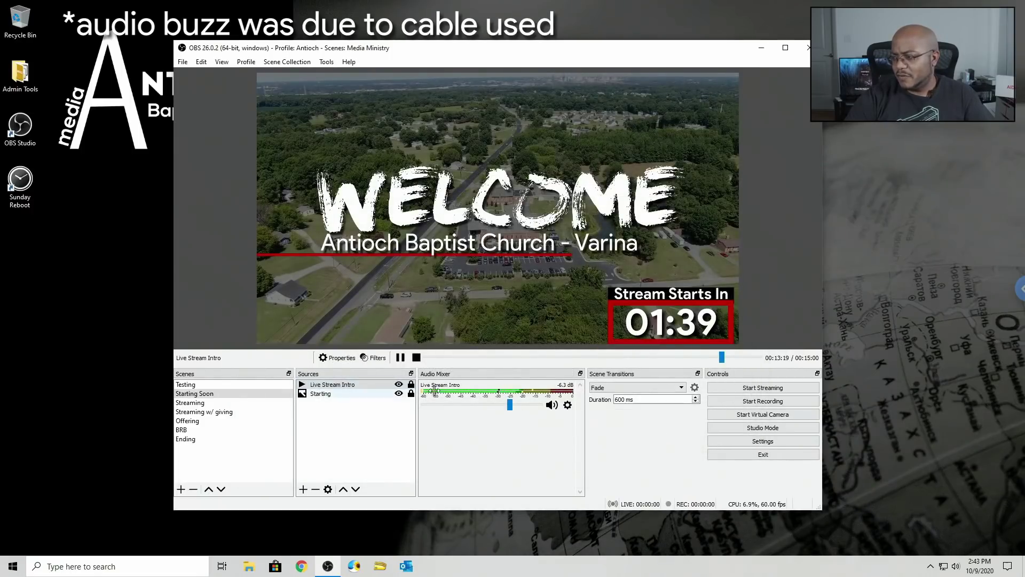
Step: Rewind the Live Stream Intro, then narrow the OBS window and move it left
drag(722, 356, 424, 356)
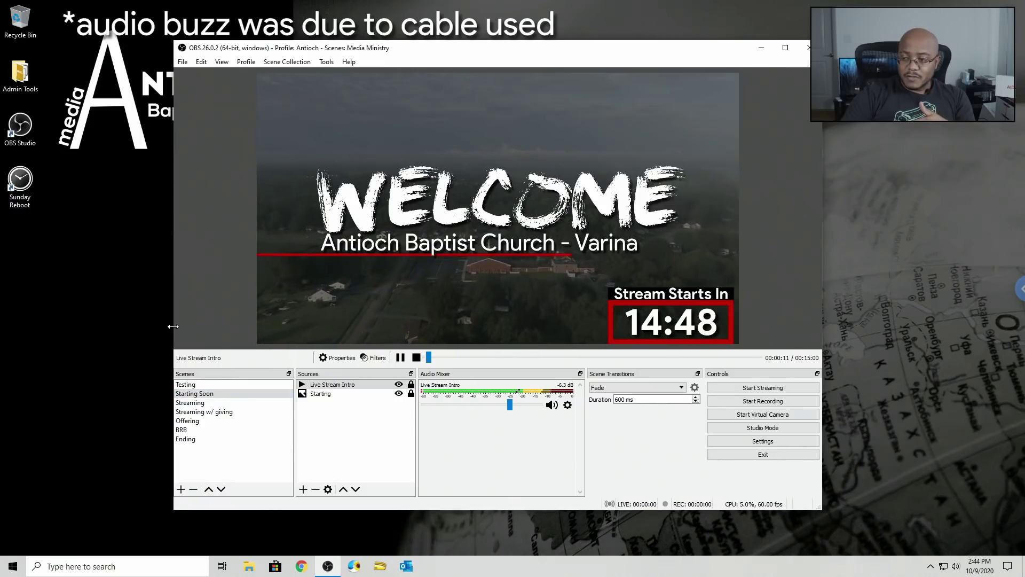
drag(177, 331, 340, 331)
drag(420, 53, 179, 59)
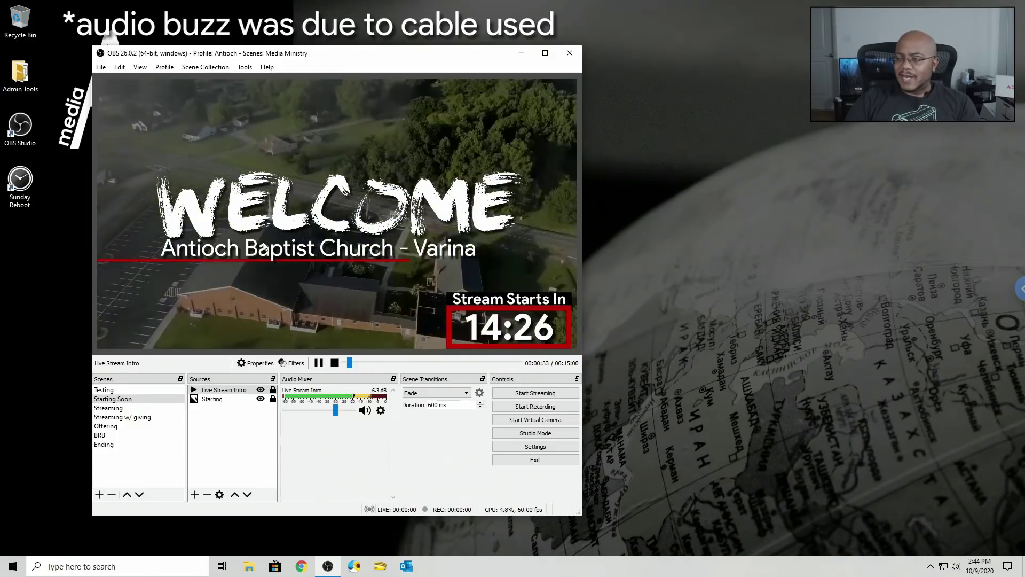
Step: Close OBS and open the VBCABLE_Driver_Pack43 folder in Downloads
click(569, 52)
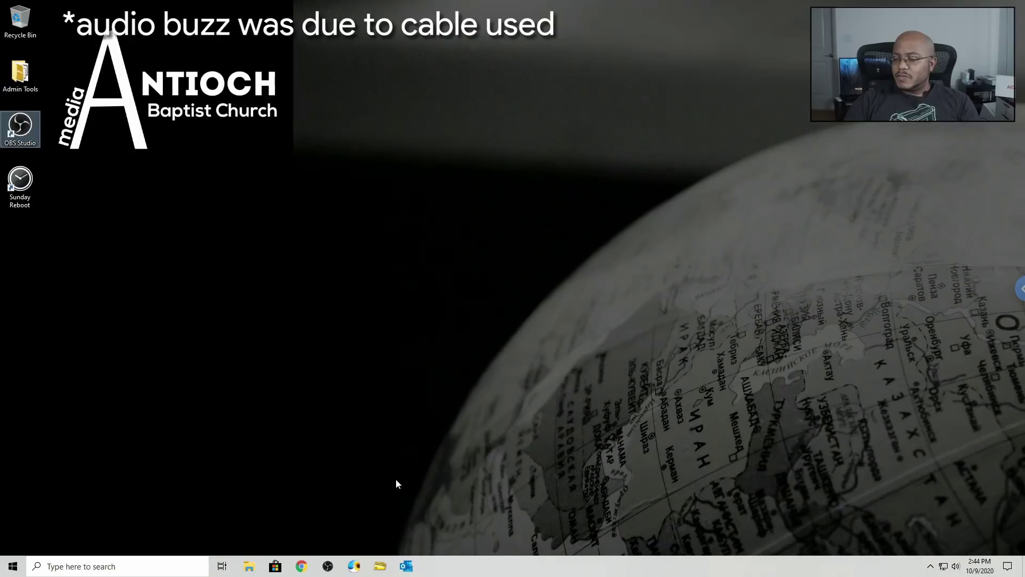
click(253, 566)
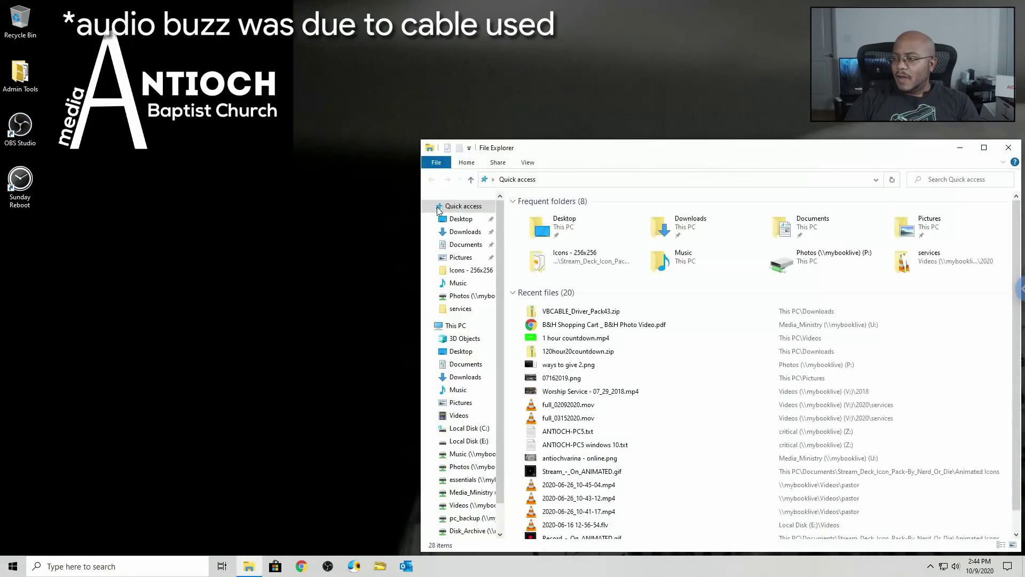
click(463, 378)
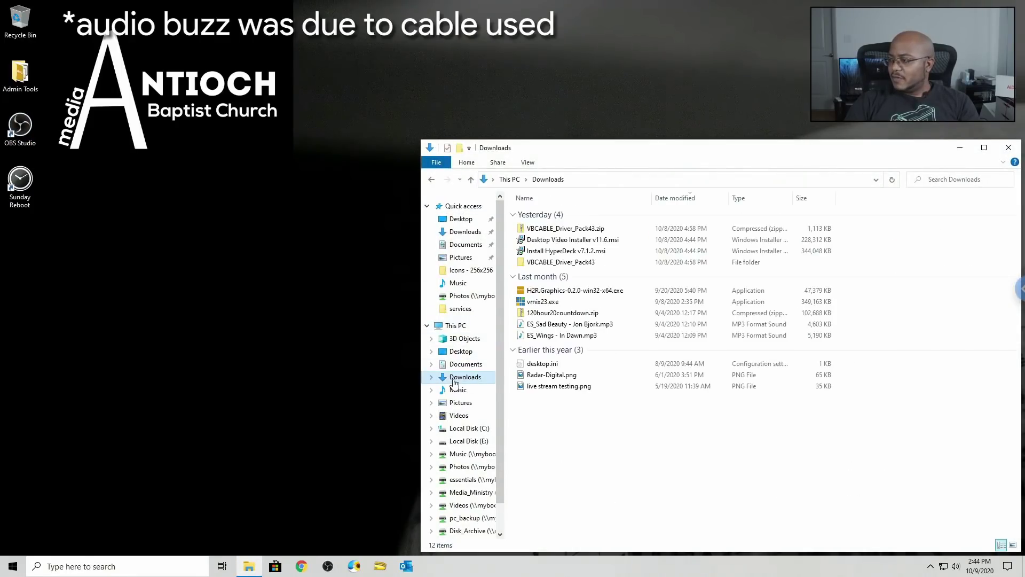
double_click(567, 263)
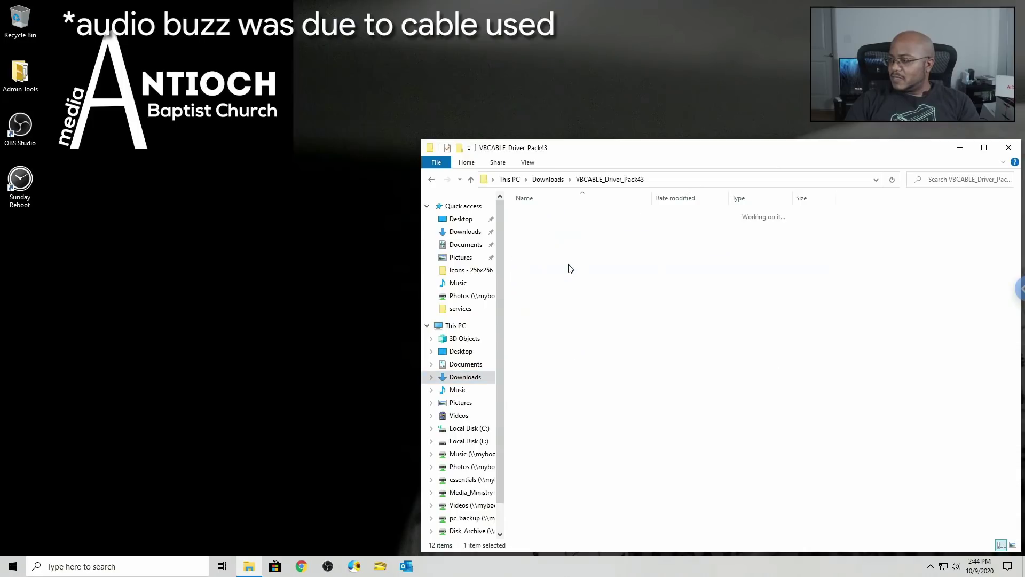
Step: Install the VB-Audio Virtual Cable driver via VBCABLE_Setup_x64.exe as administrator, then close the windows
right_click(590, 427)
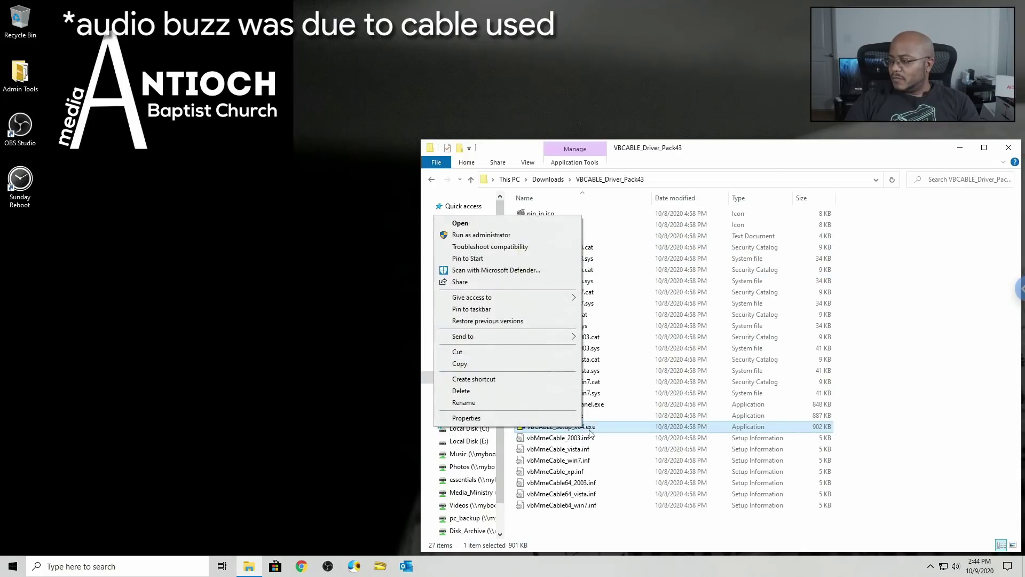
click(494, 235)
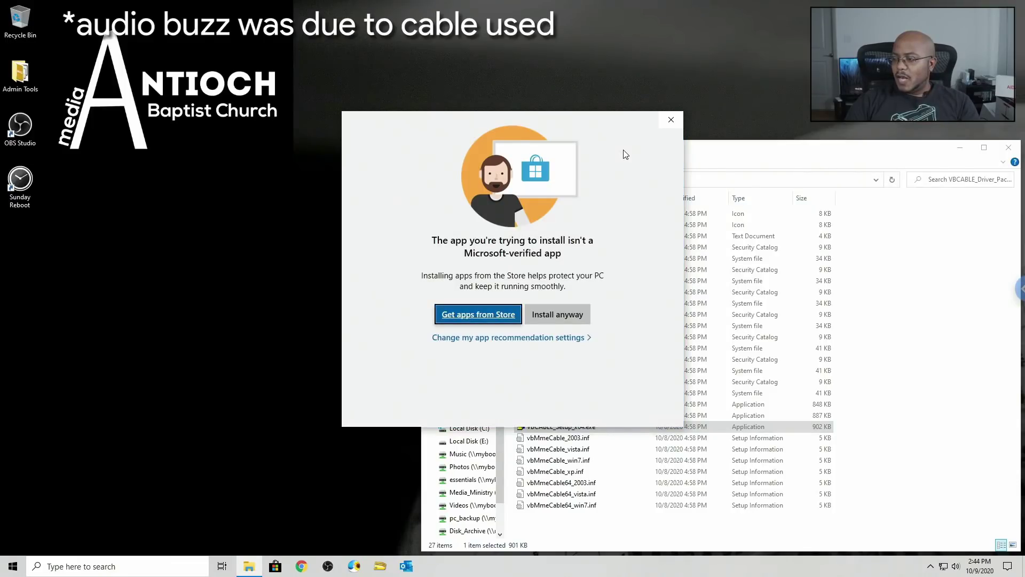
click(560, 316)
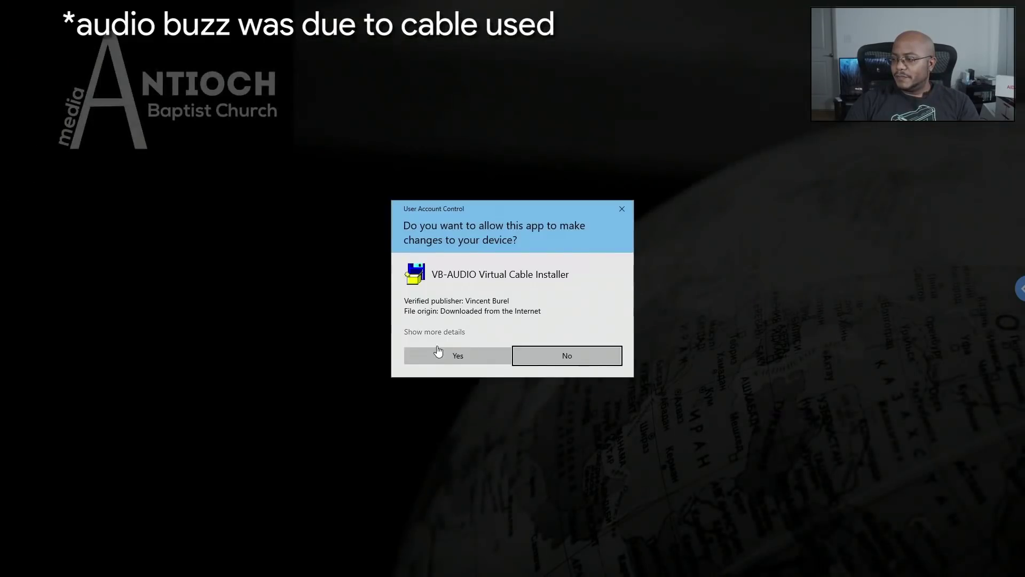
click(447, 357)
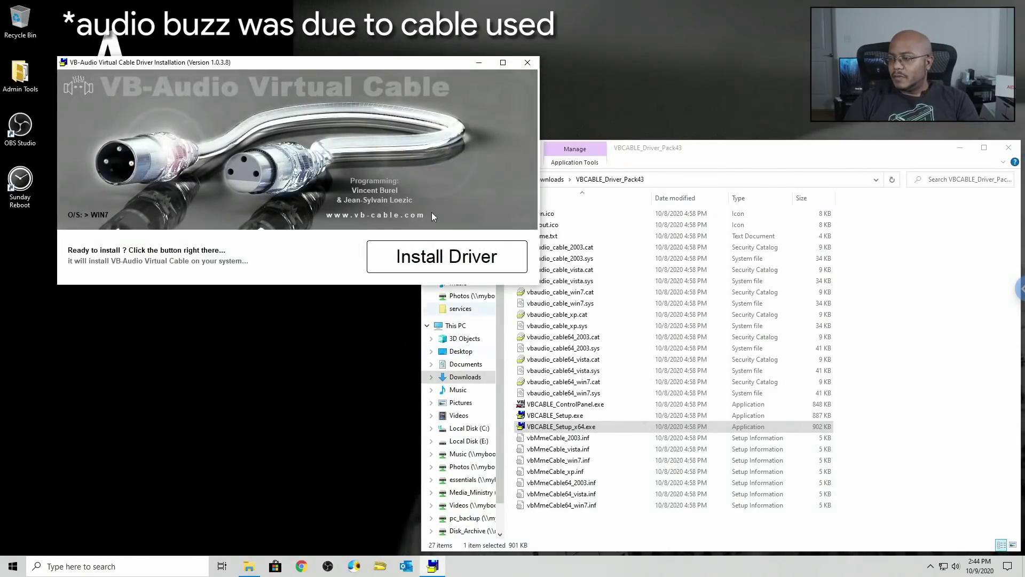
click(450, 259)
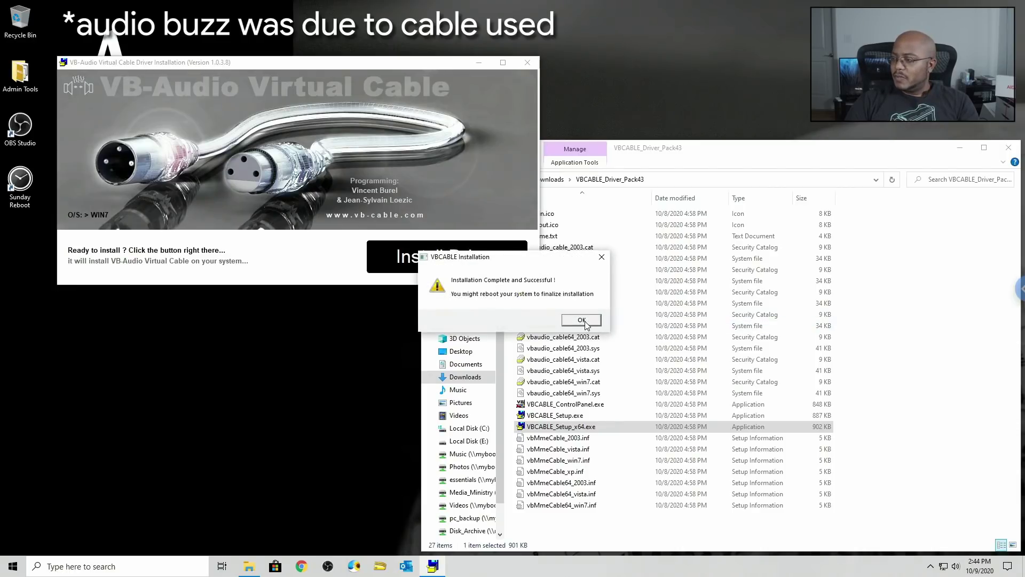
click(583, 320)
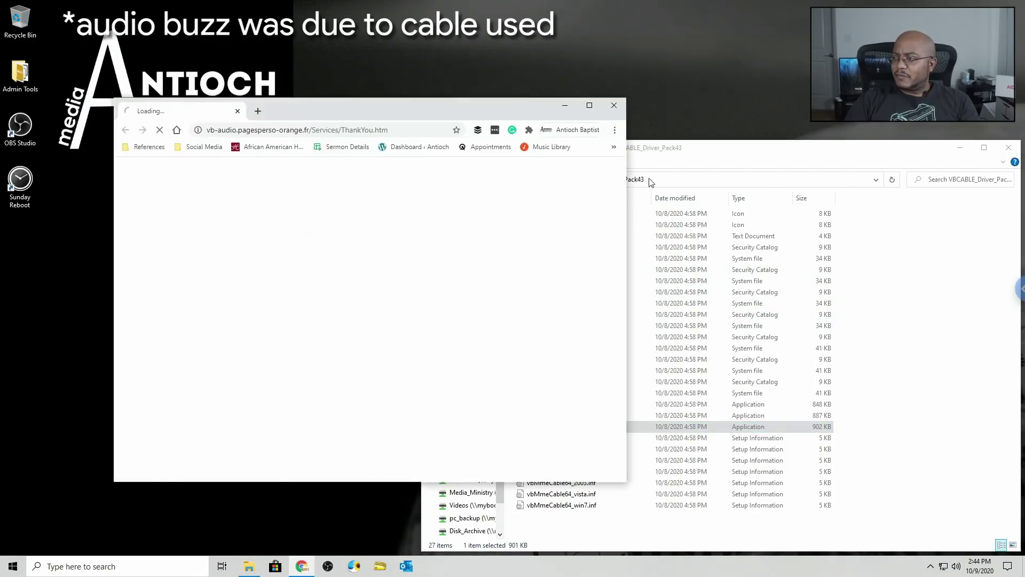
click(613, 107)
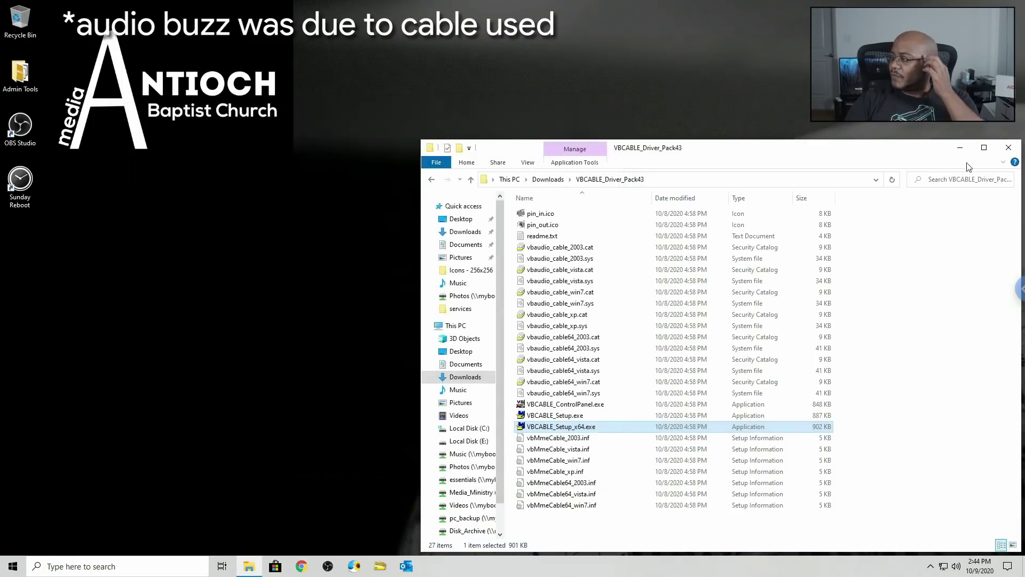
click(1009, 147)
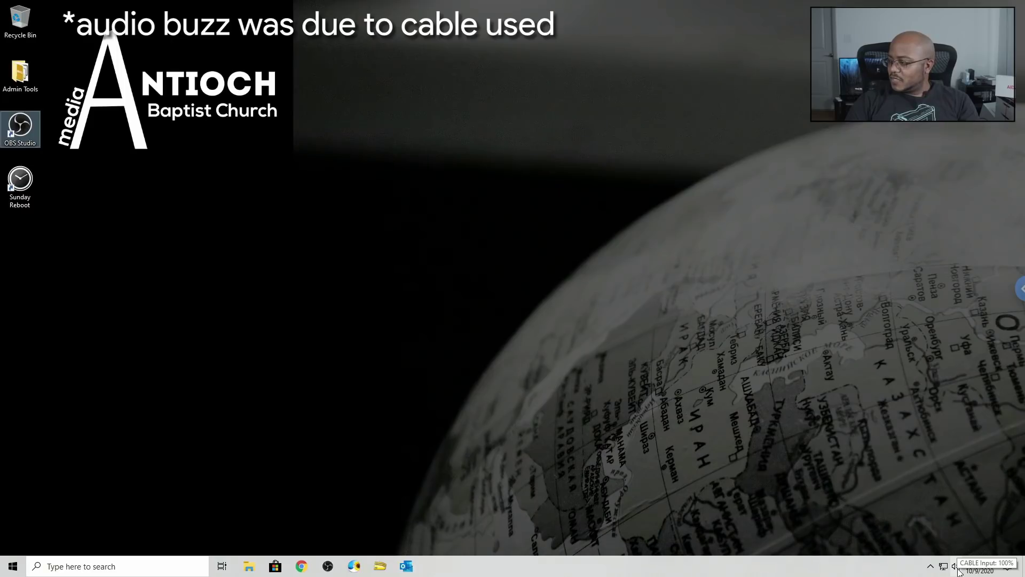
Step: Switch the playback device from CABLE Input to Speakers (Realtek(R) Audio)
click(956, 566)
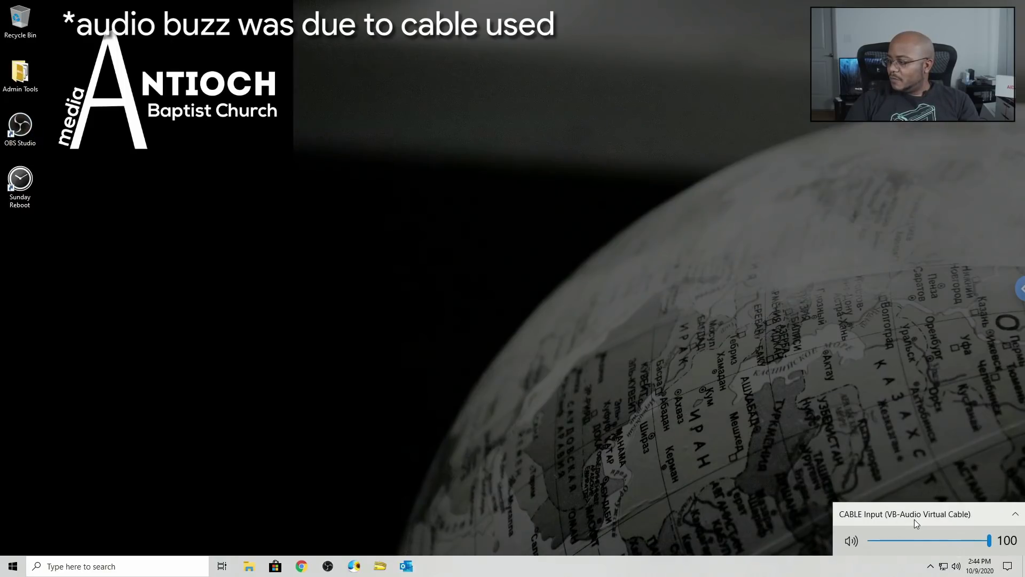
click(914, 519)
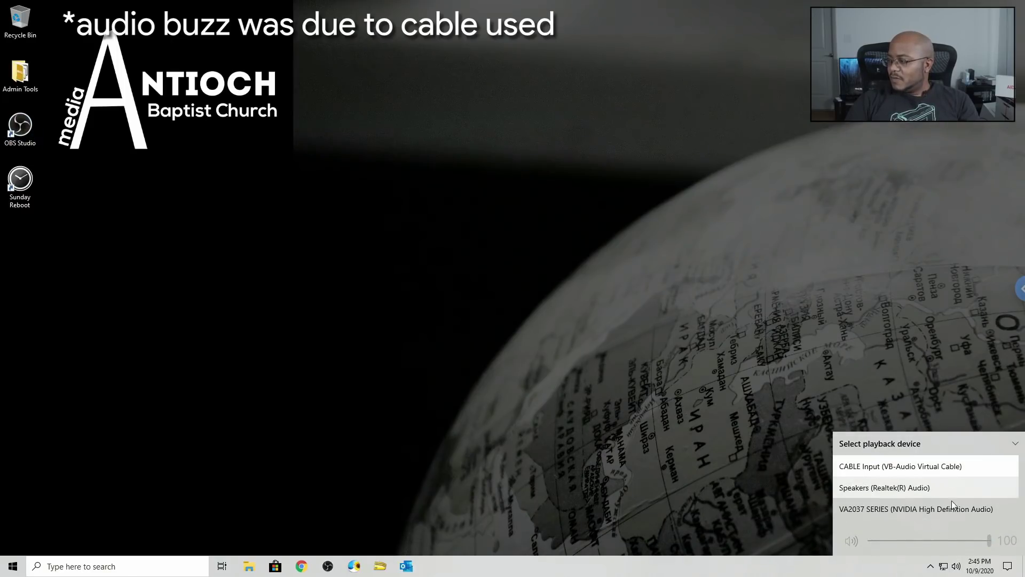
click(898, 488)
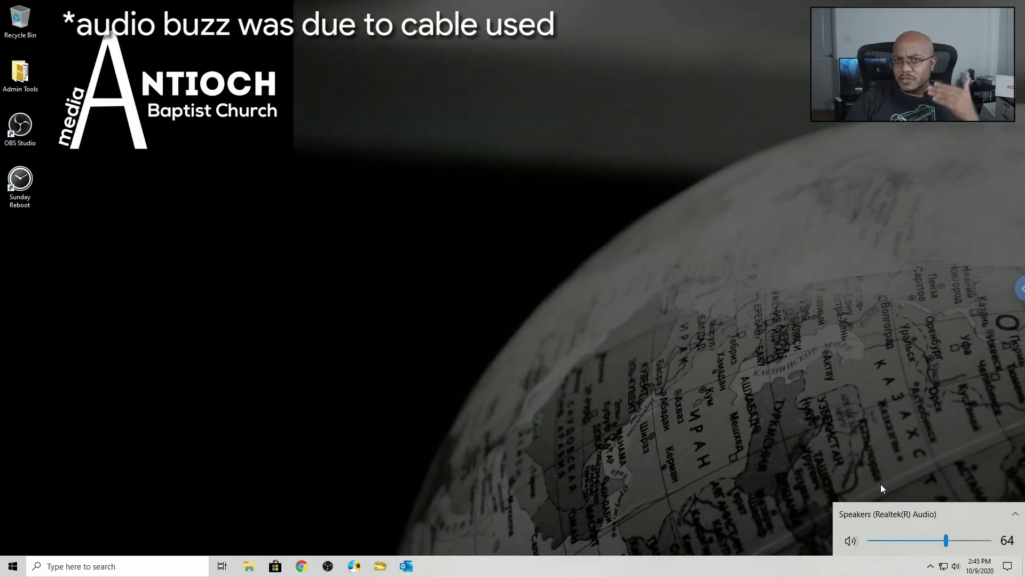
click(599, 429)
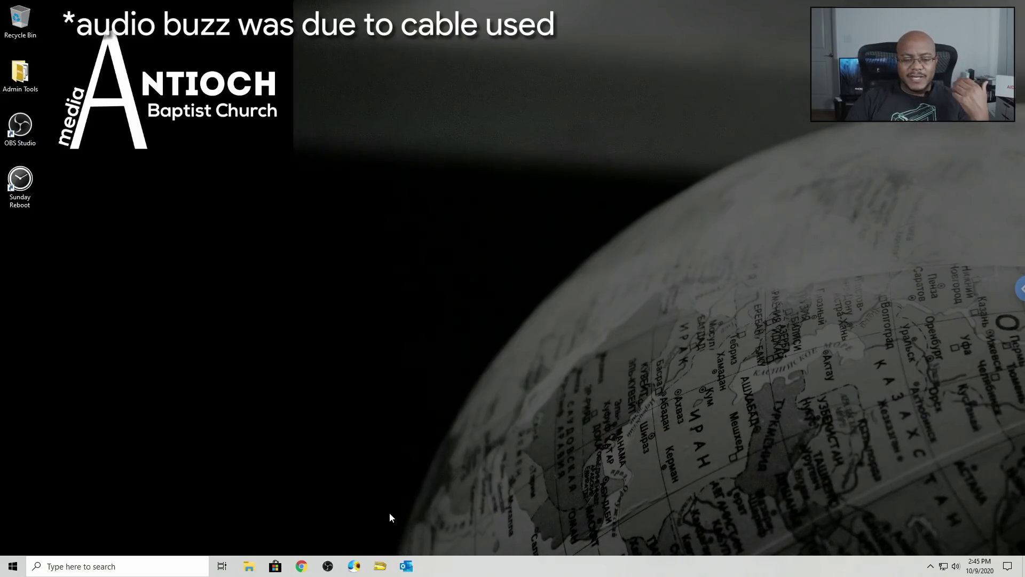
Step: Play and stop the Positive Motivation track from the Music folder, then close Explorer
click(249, 565)
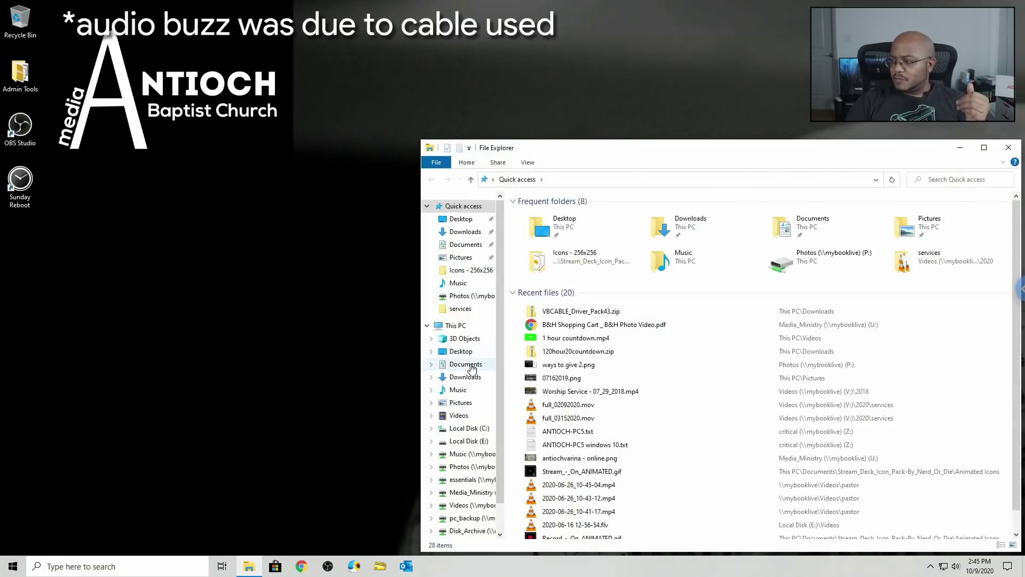
click(458, 390)
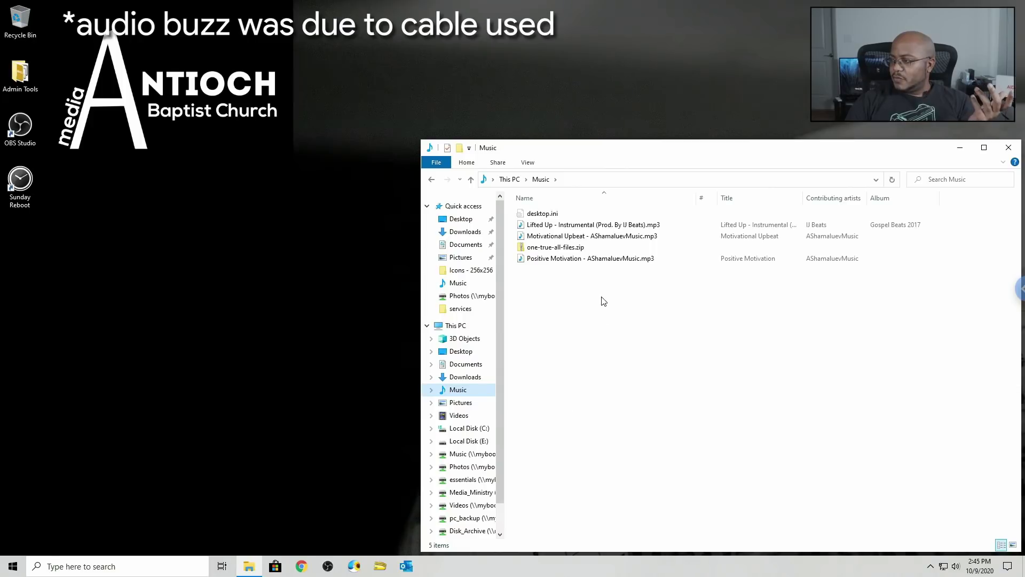
click(592, 260)
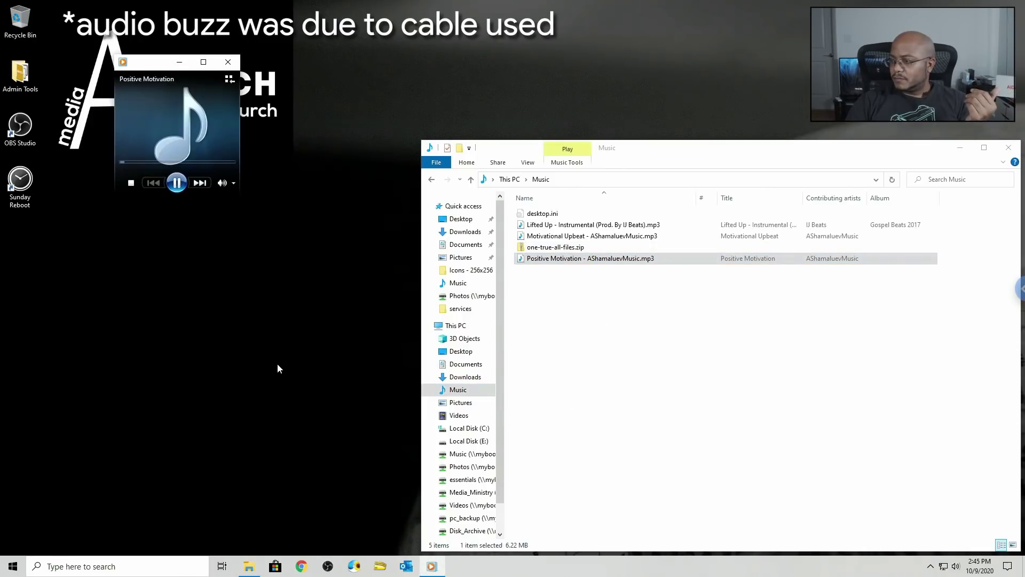
click(131, 183)
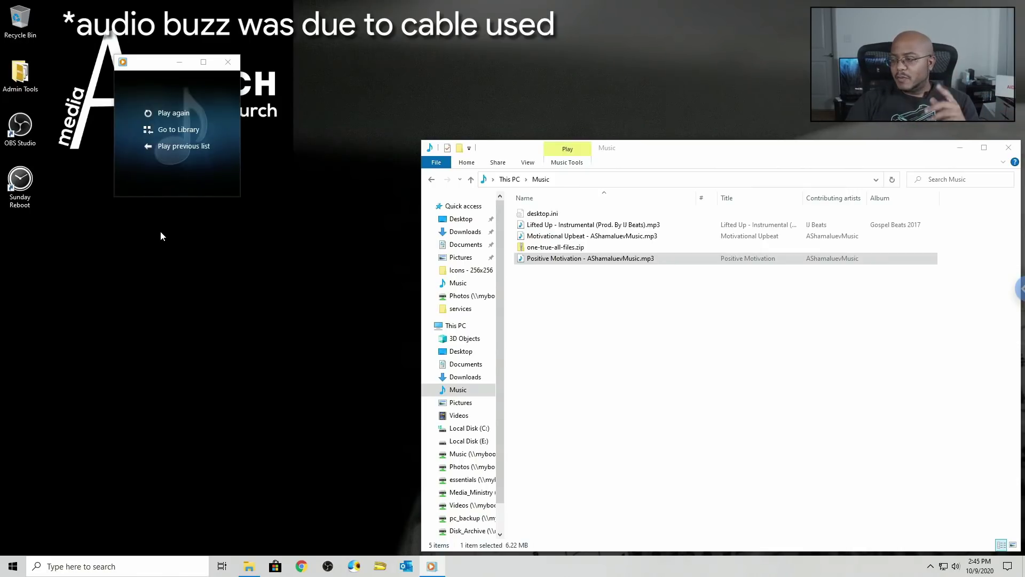
click(1016, 151)
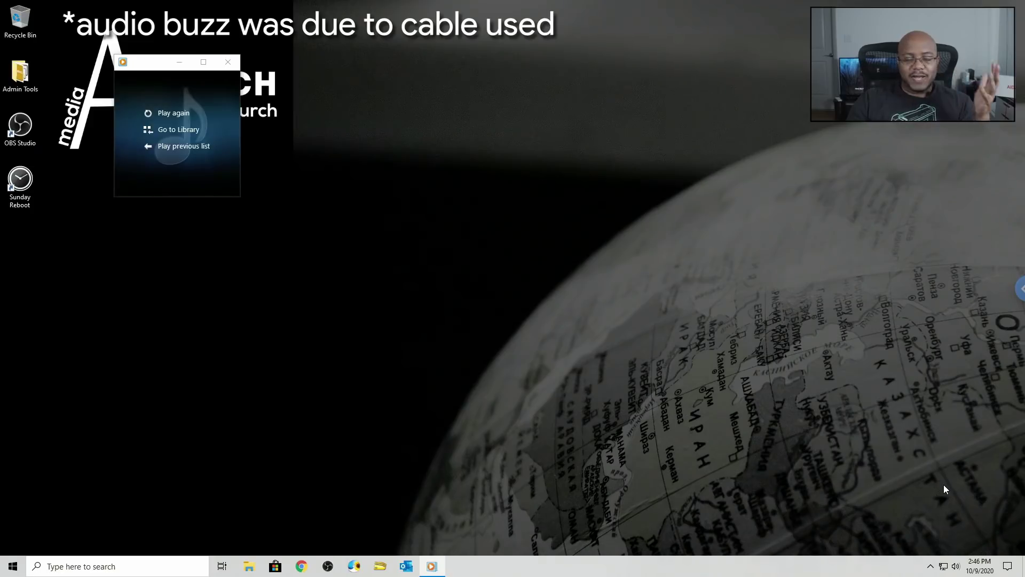
Step: Bring OBS Studio back up and mute Live Stream Intro in the Audio Mixer
click(328, 566)
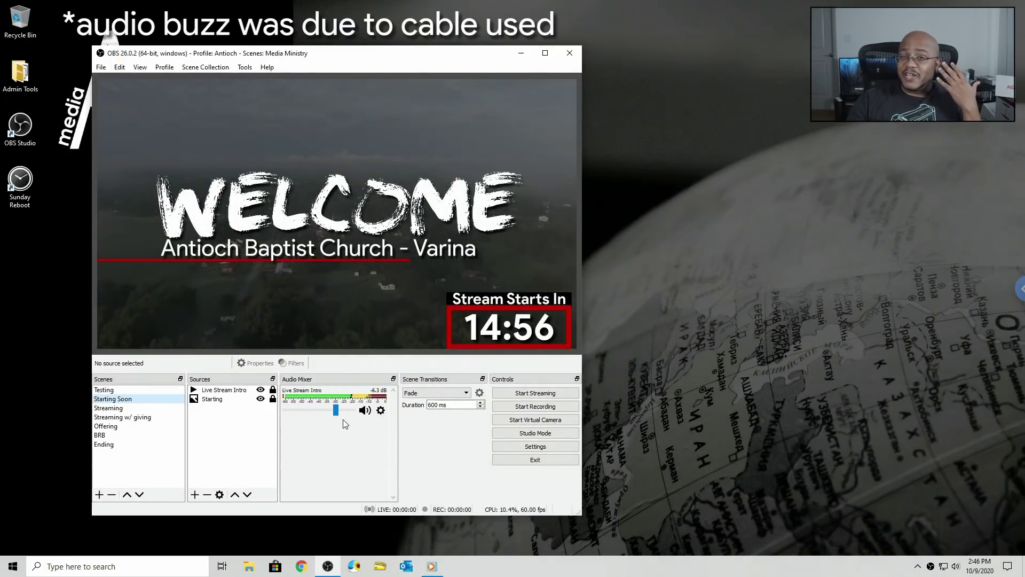
click(363, 410)
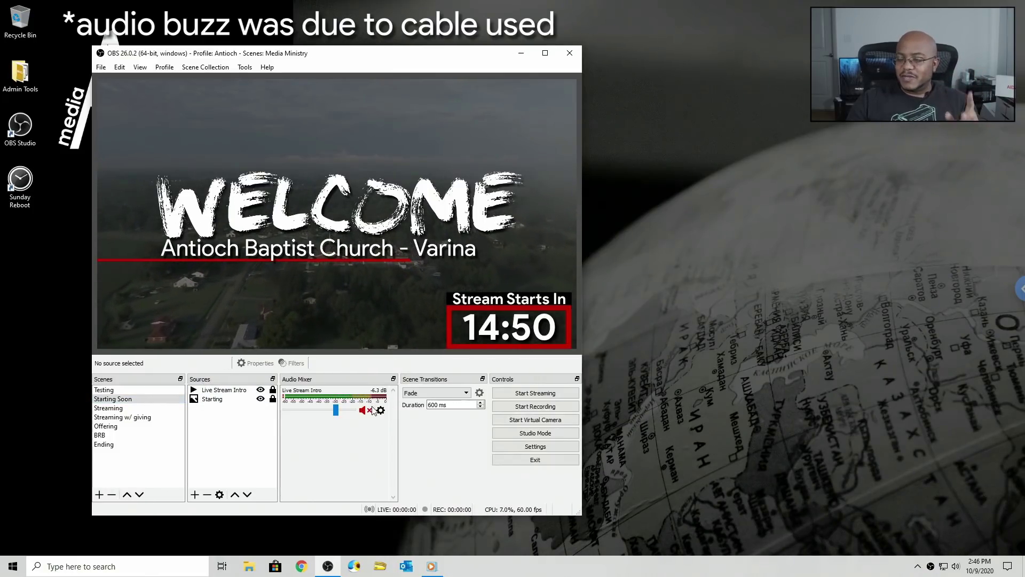
Step: Set the Audio monitoring device to CABLE Input (VB-Audio Virtual Cable) and save settings
click(535, 447)
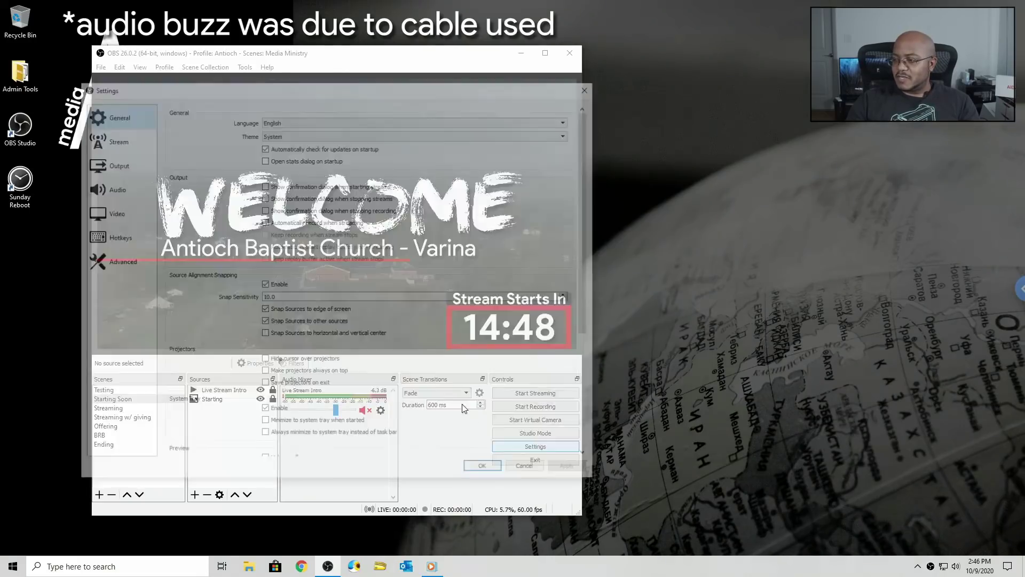
click(107, 197)
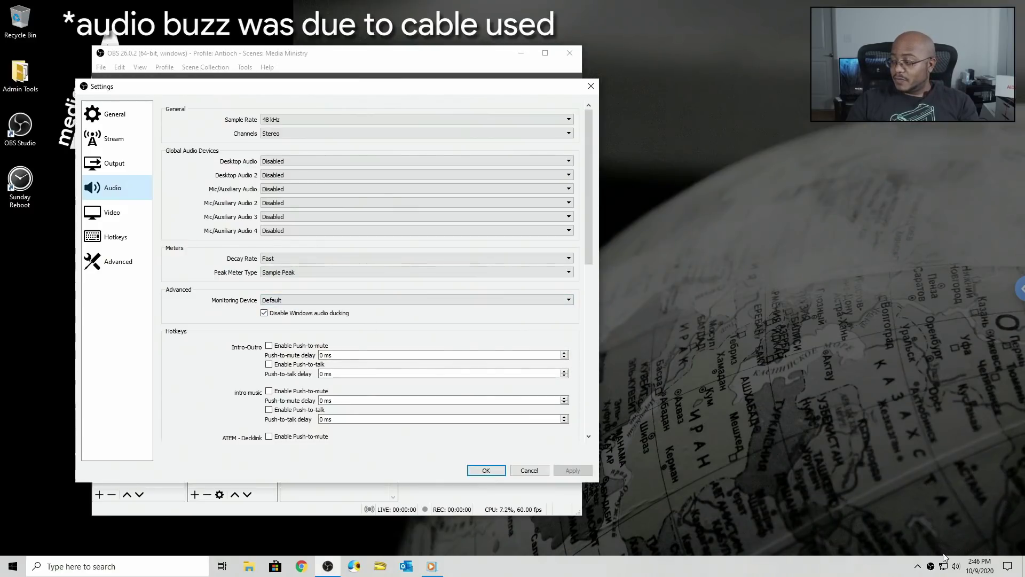
click(956, 567)
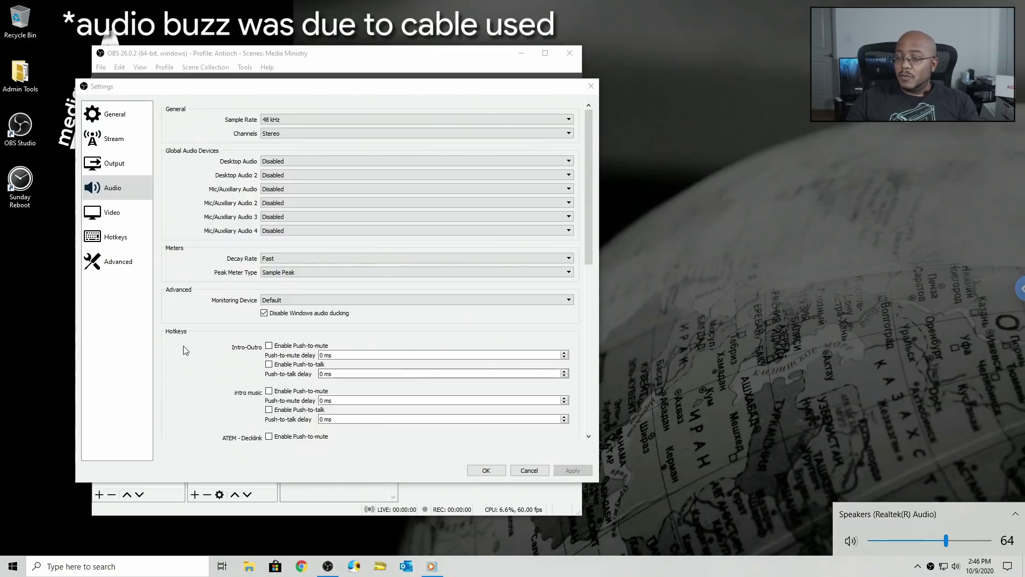
click(200, 318)
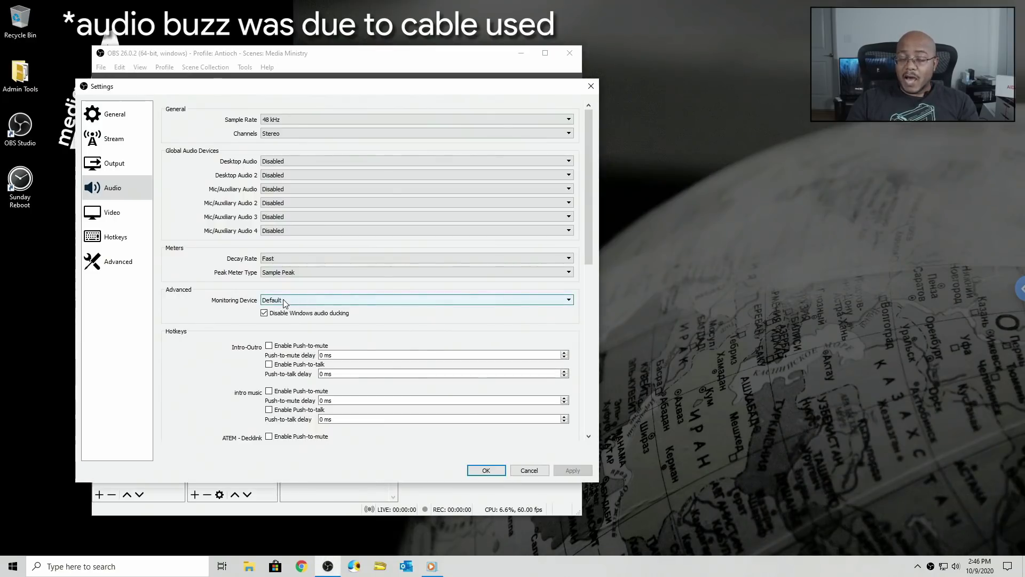
click(285, 301)
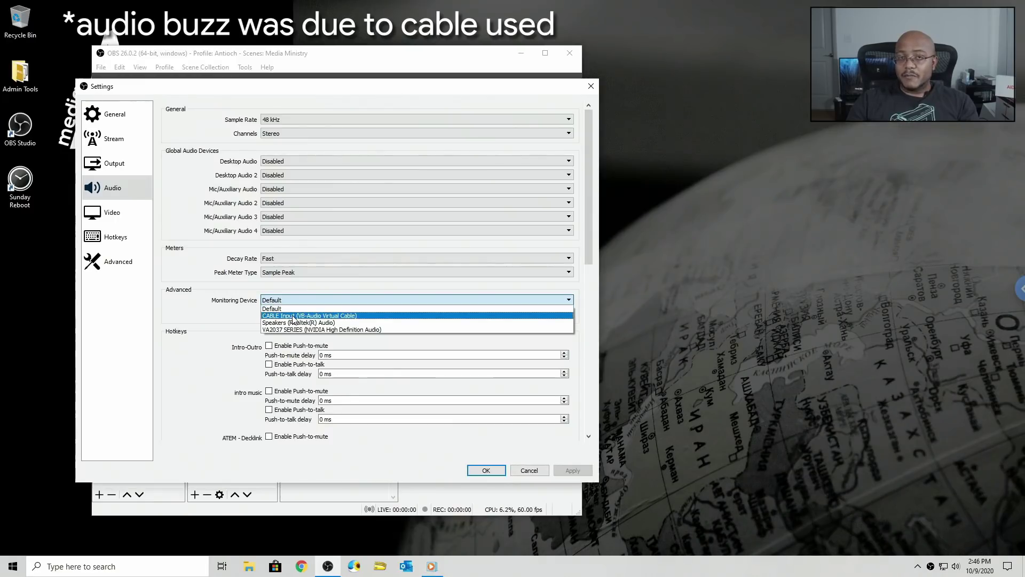
click(294, 316)
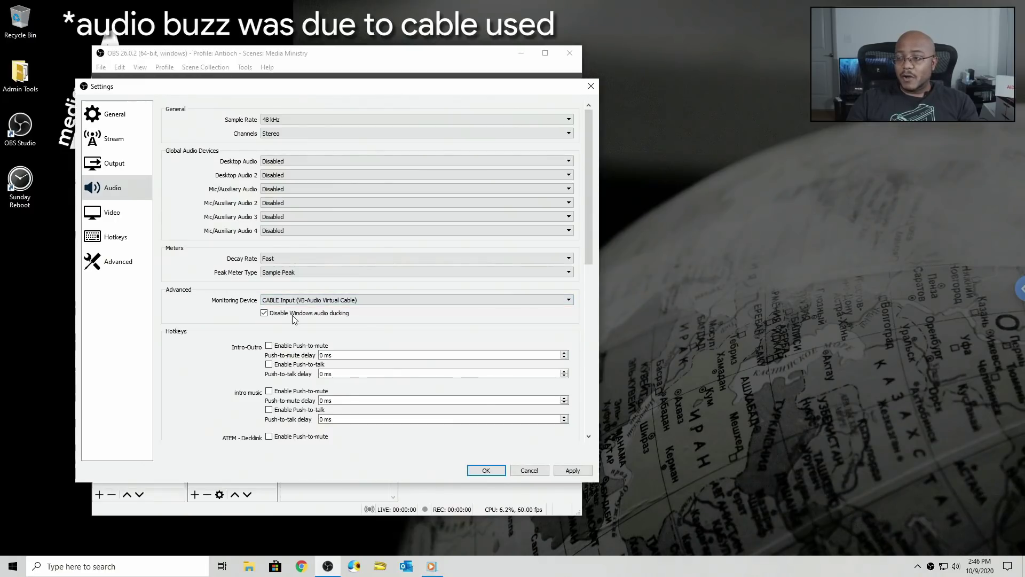
click(486, 470)
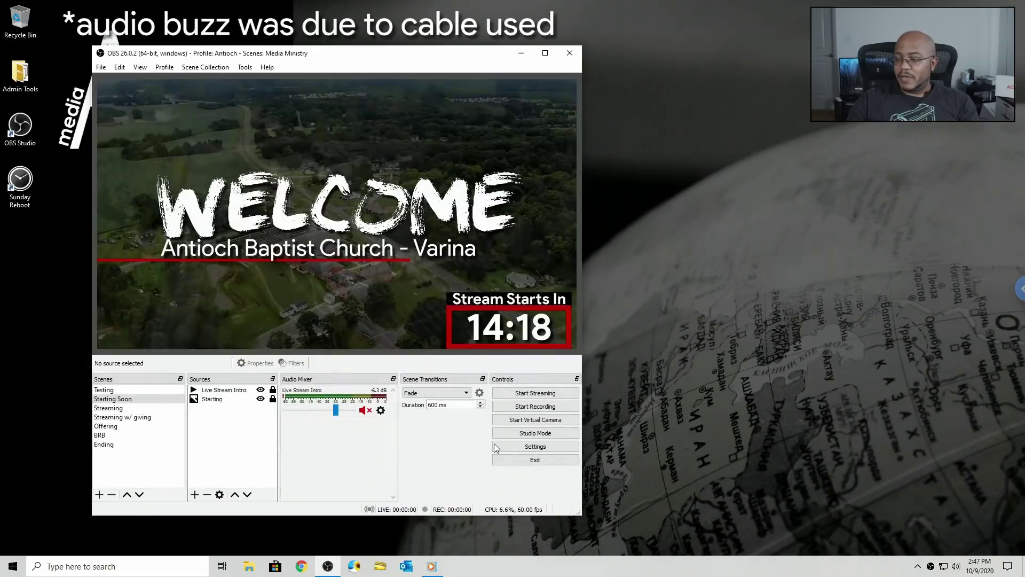
Step: Unmute Live Stream Intro and set its audio monitoring to Monitor and Output
click(363, 410)
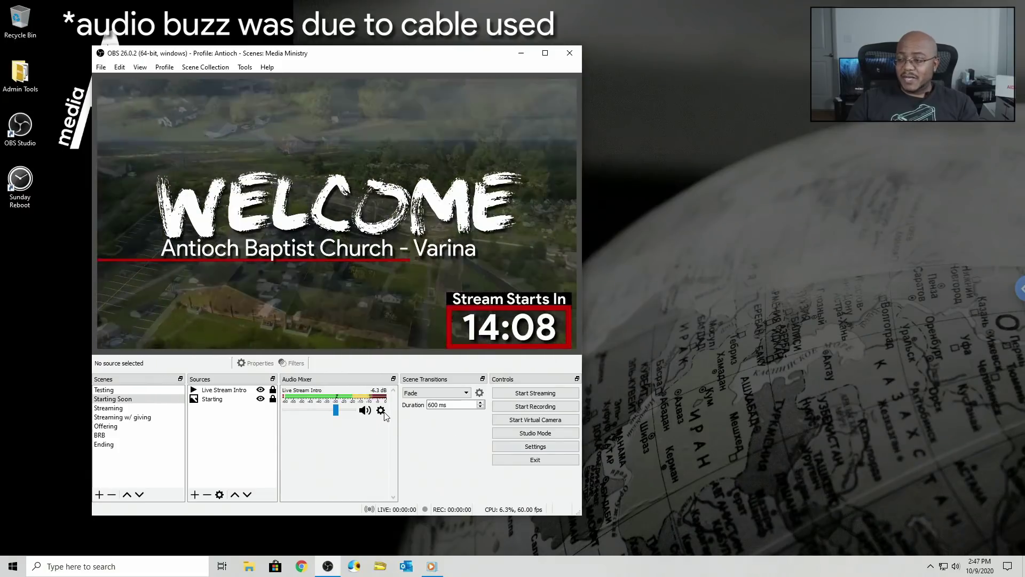
click(381, 411)
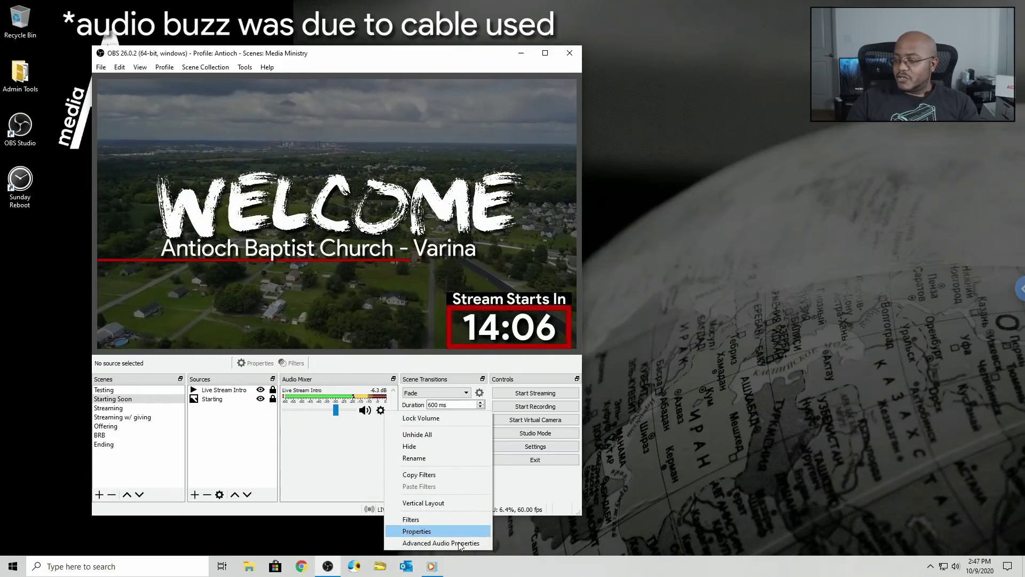
click(430, 542)
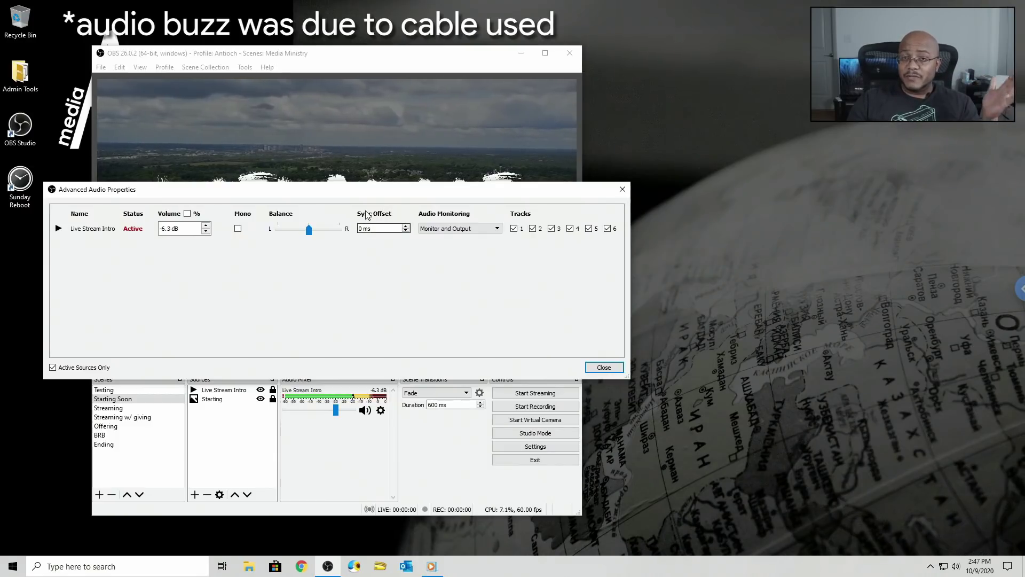
click(604, 367)
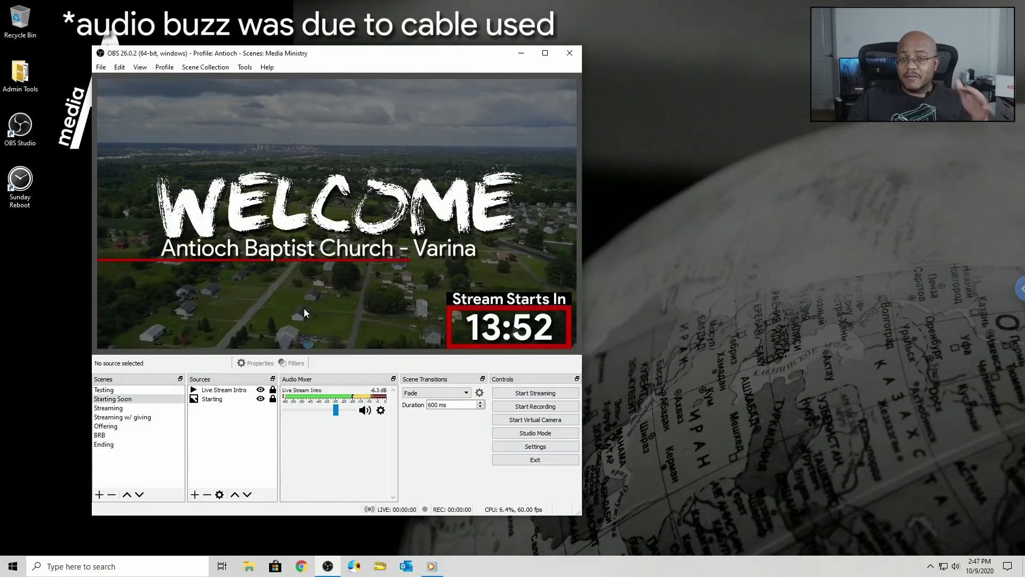
Step: Check the advanced audio properties of testing muzk in the Testing scene
click(115, 391)
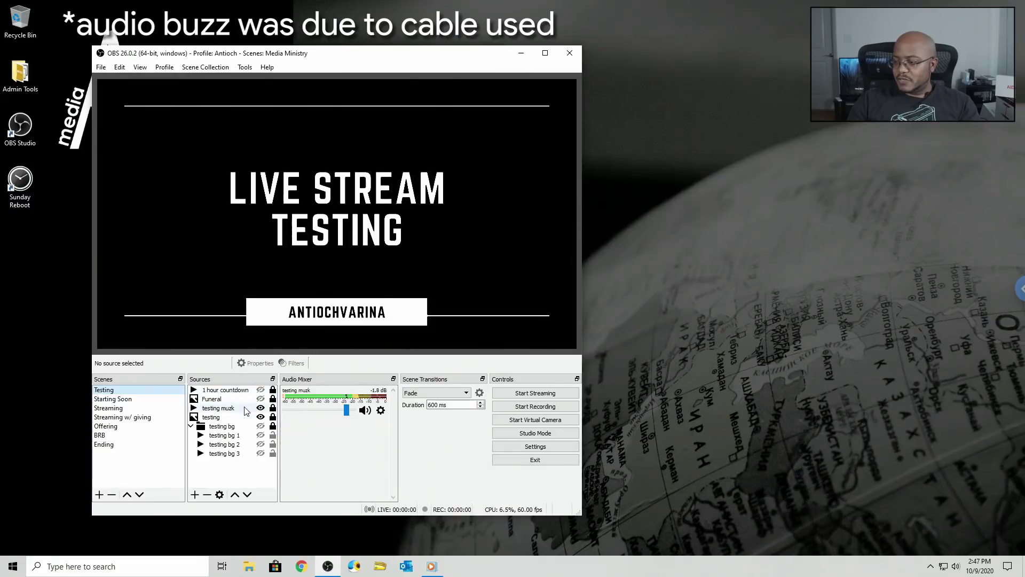
click(236, 409)
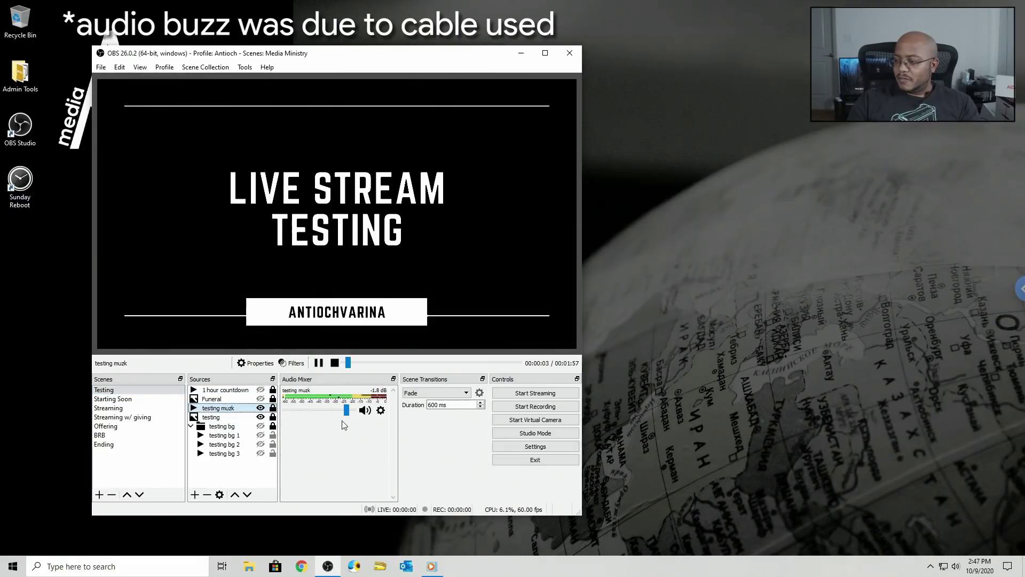
click(381, 410)
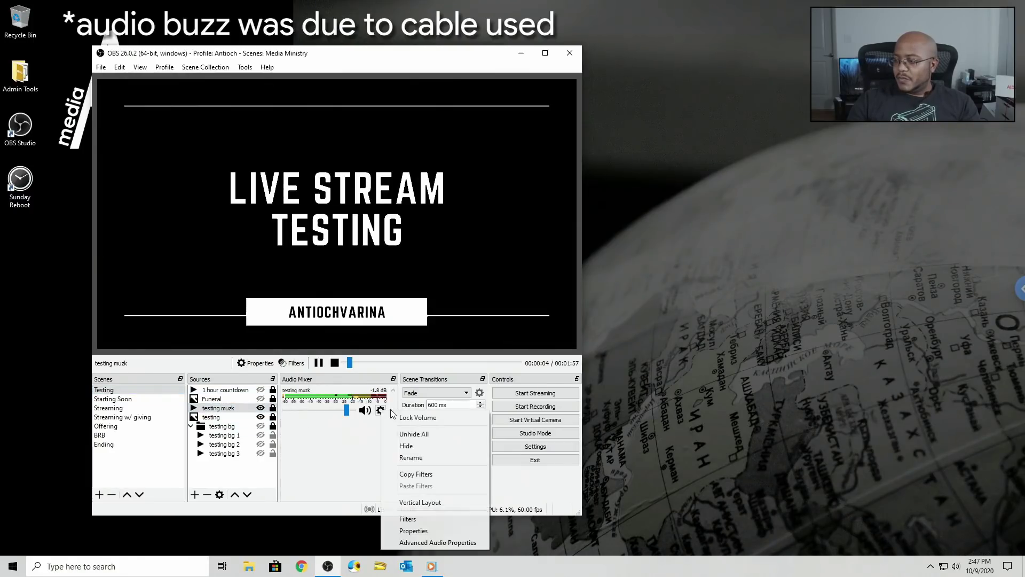
click(449, 542)
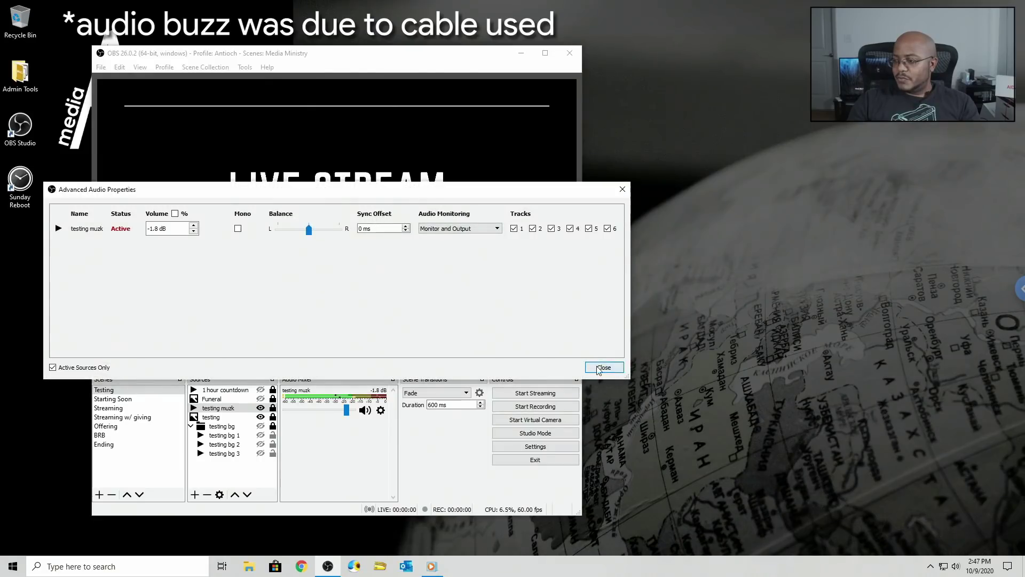
click(603, 368)
Step: Check the ATEM - Decklink source's audio properties and settings in the Streaming scene
click(108, 408)
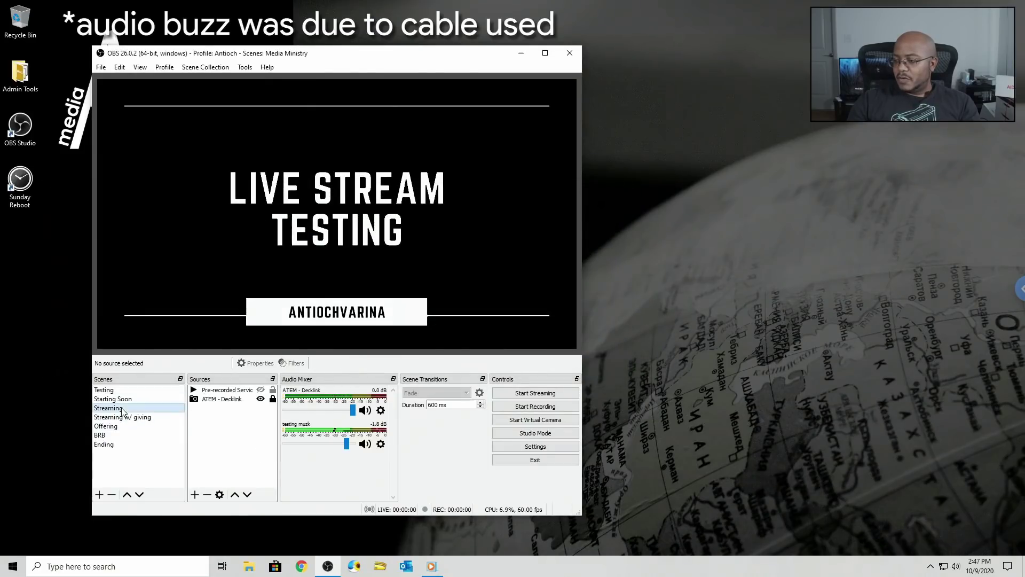
click(221, 401)
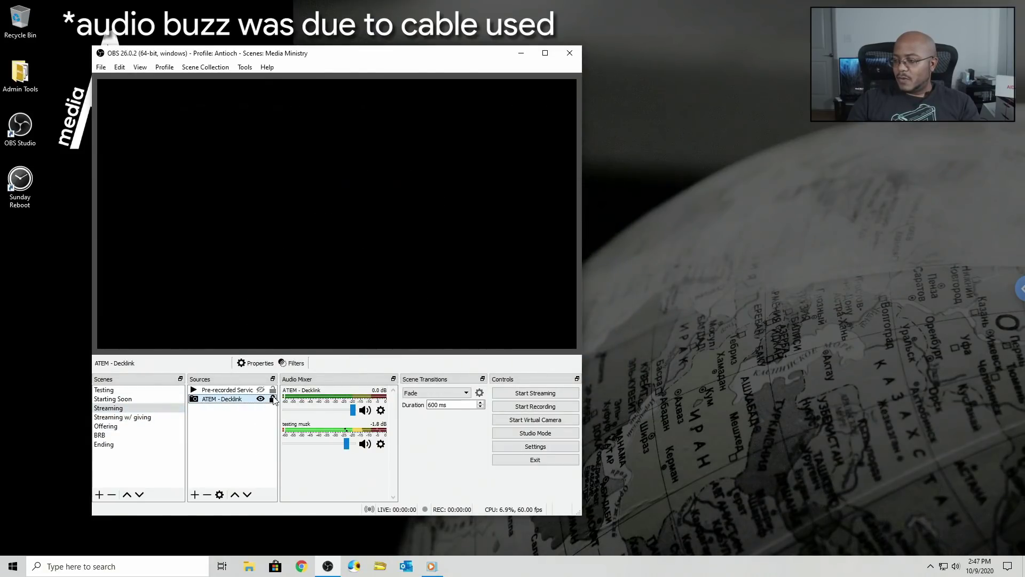
click(381, 411)
click(438, 544)
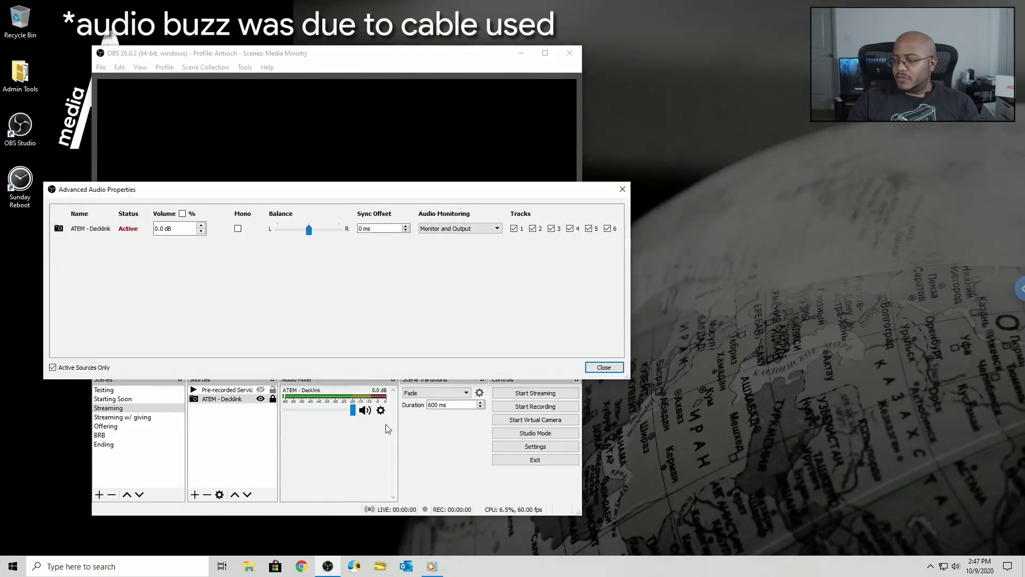
click(604, 367)
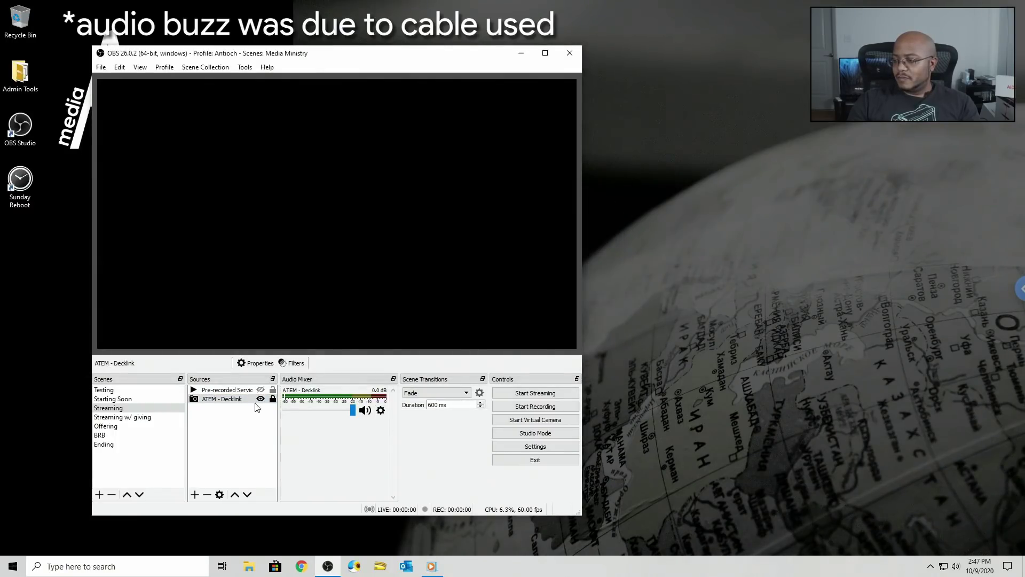
double_click(224, 400)
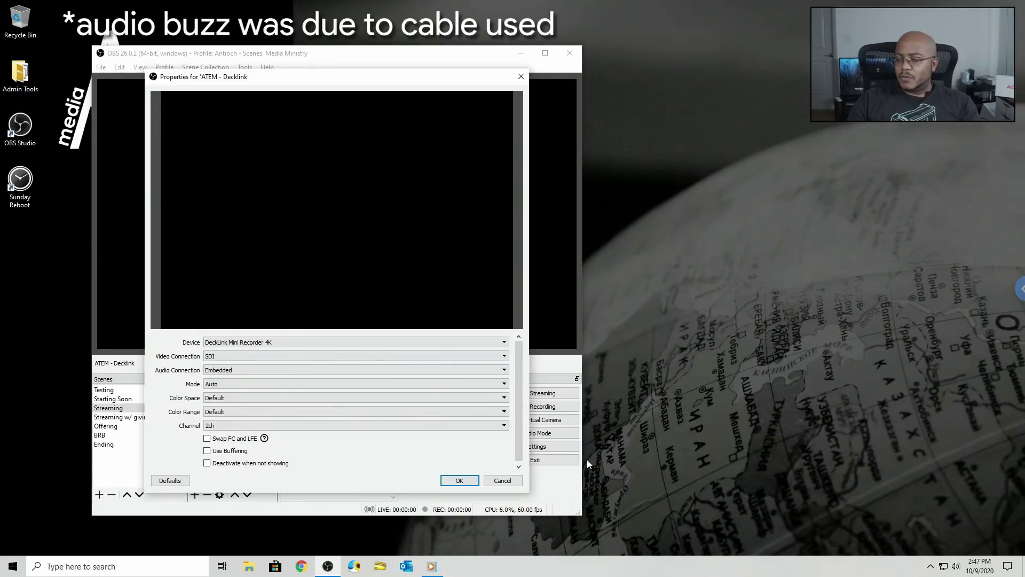
click(514, 480)
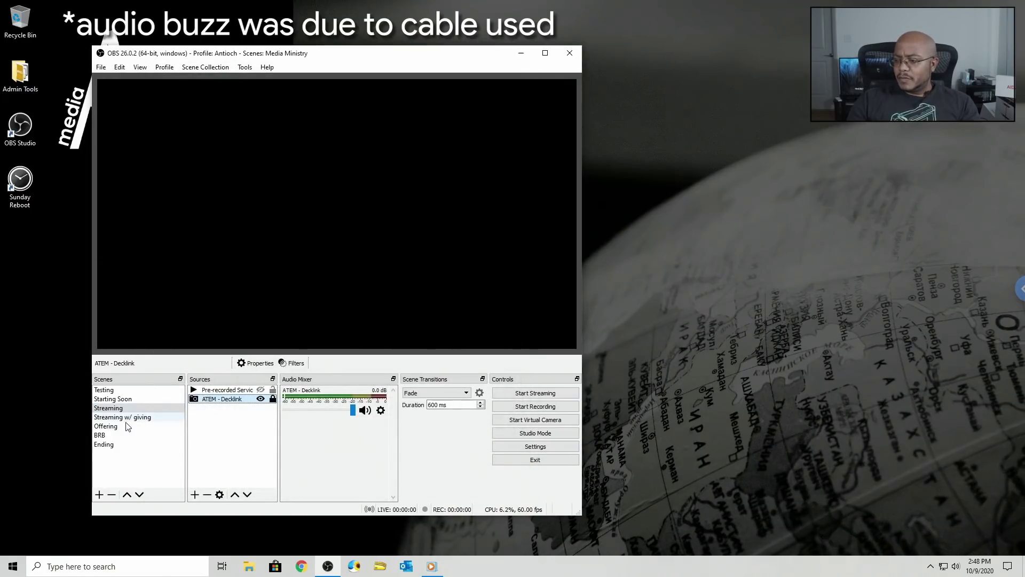
Step: Check the intro music source's properties and audio monitoring in the BRB scene
click(108, 427)
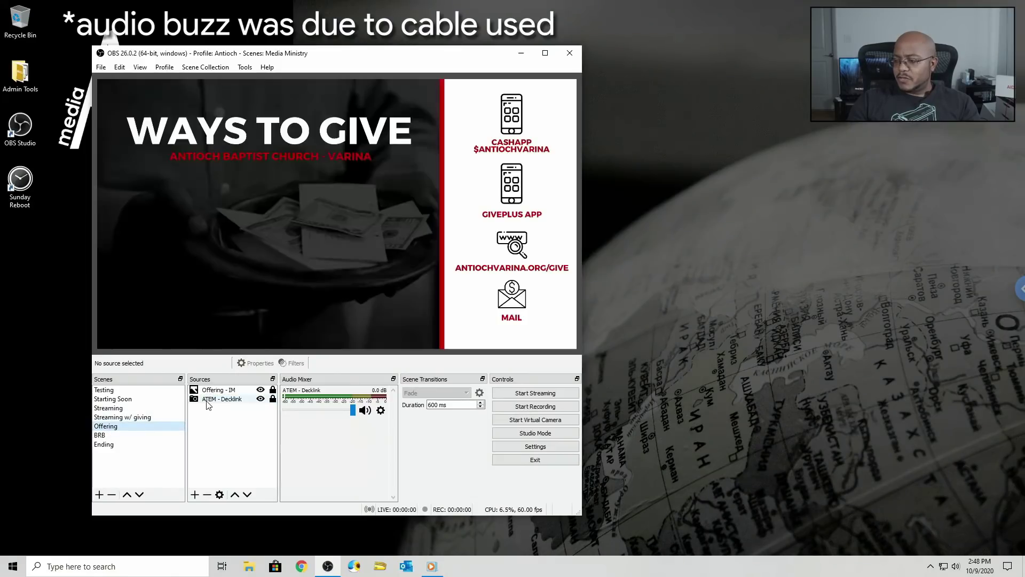
click(128, 435)
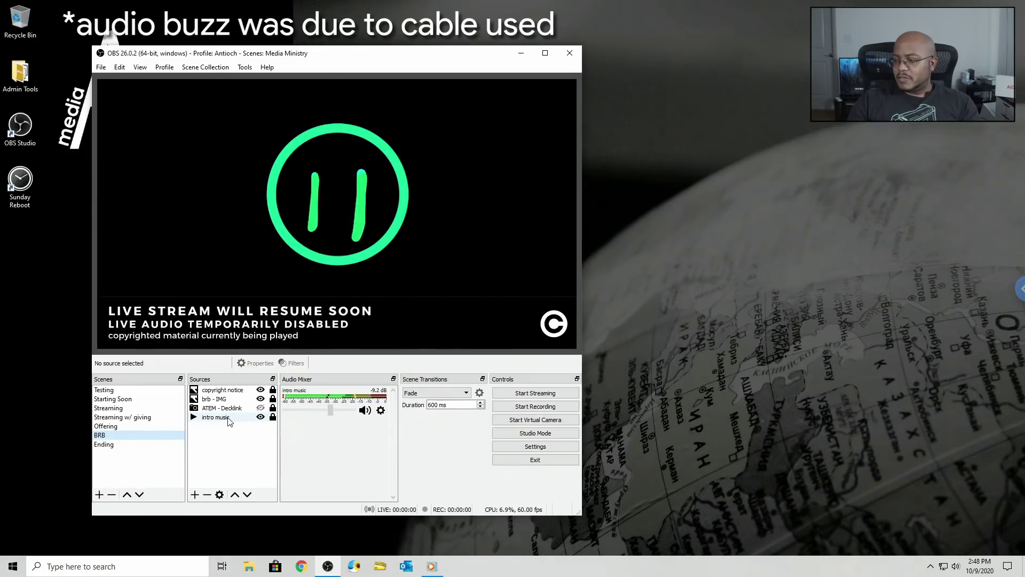
double_click(227, 418)
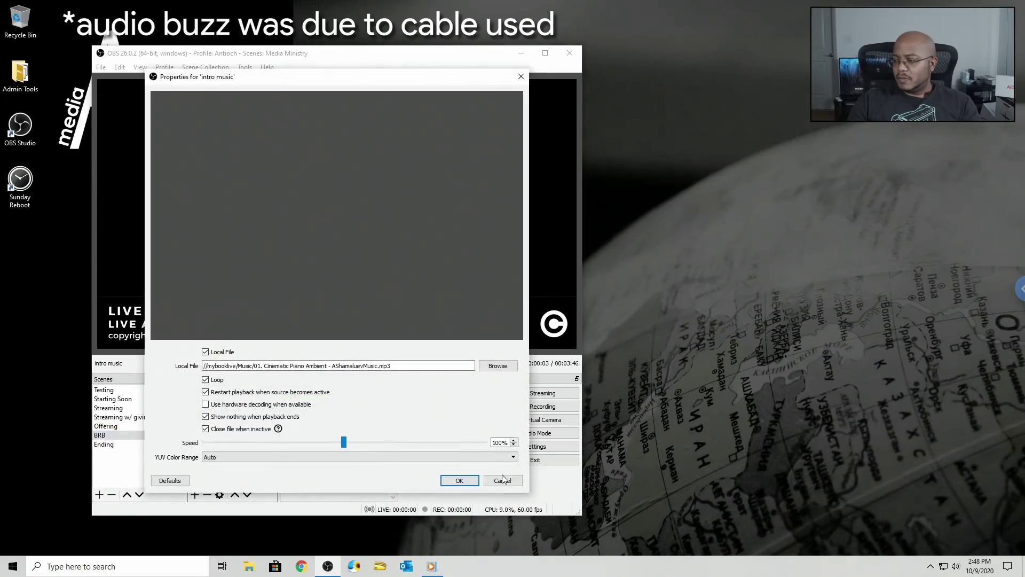
click(502, 480)
click(381, 410)
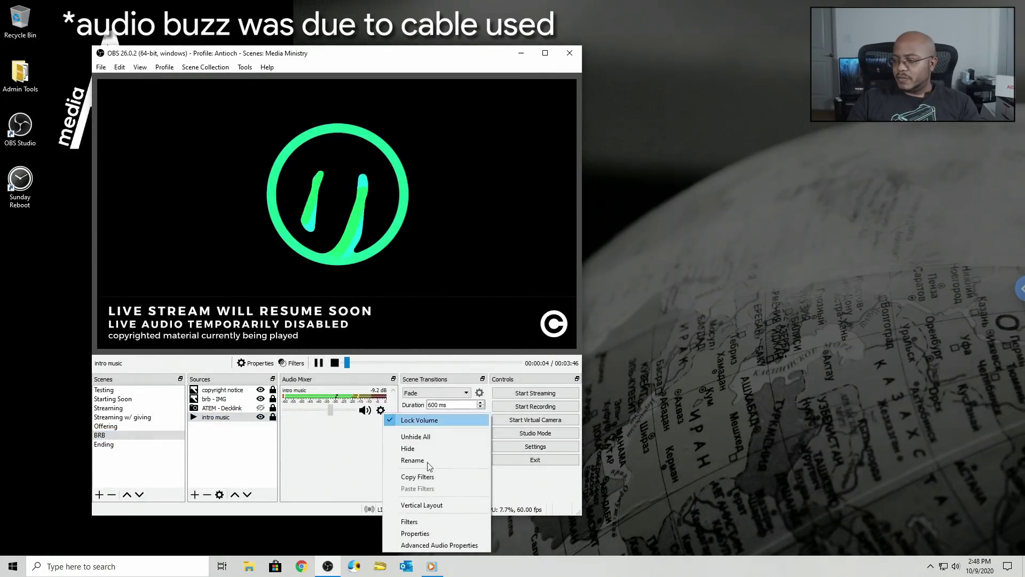
click(439, 544)
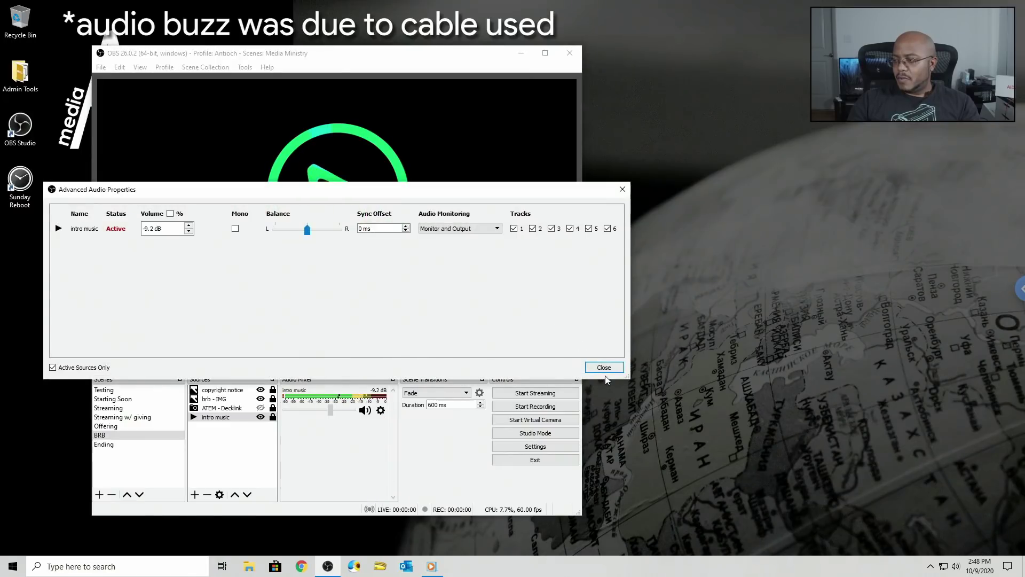
click(603, 367)
Step: Check the Ending scene's intro music audio monitoring, then return to Starting Soon
click(127, 445)
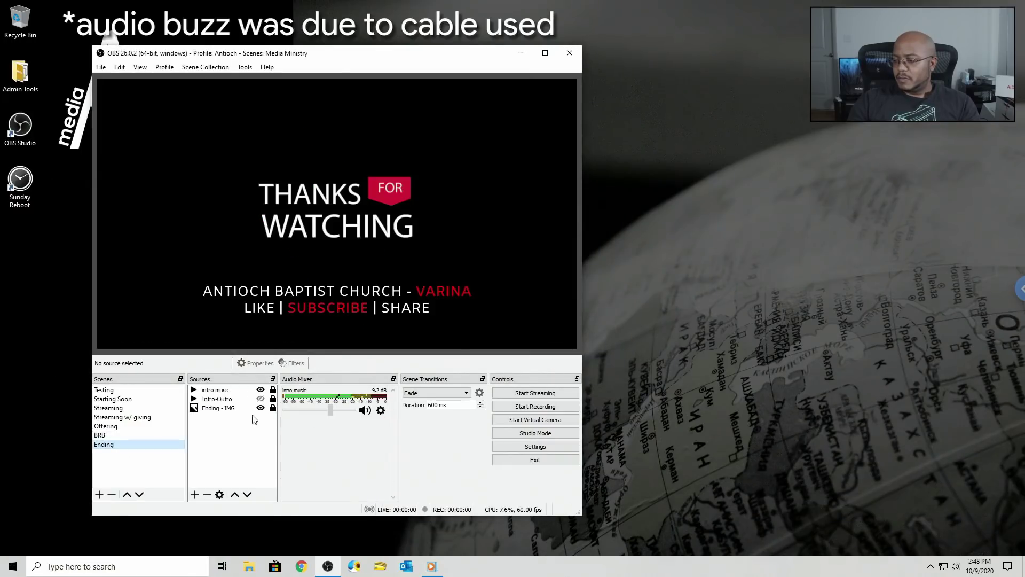
double_click(230, 394)
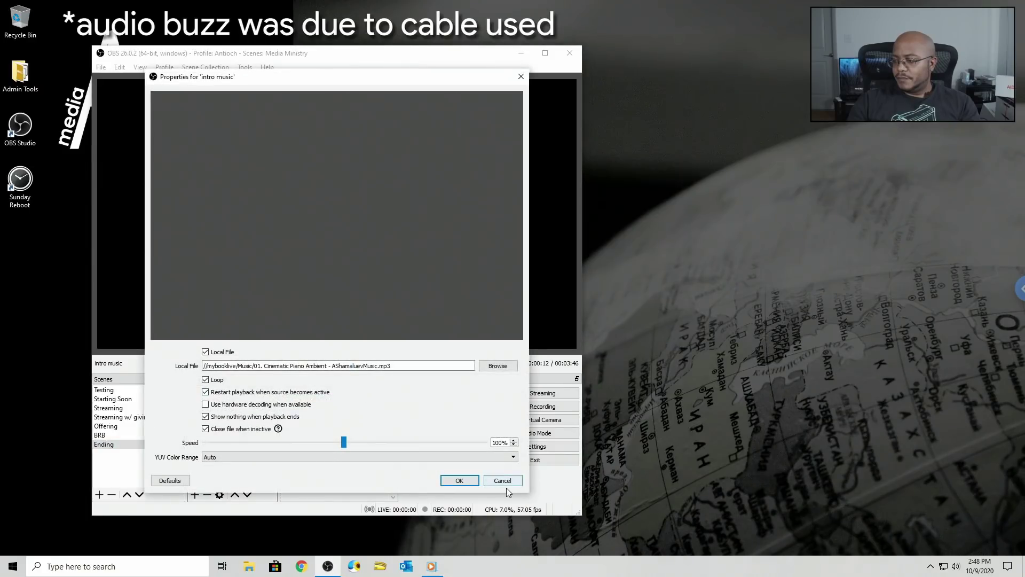
click(504, 482)
click(381, 410)
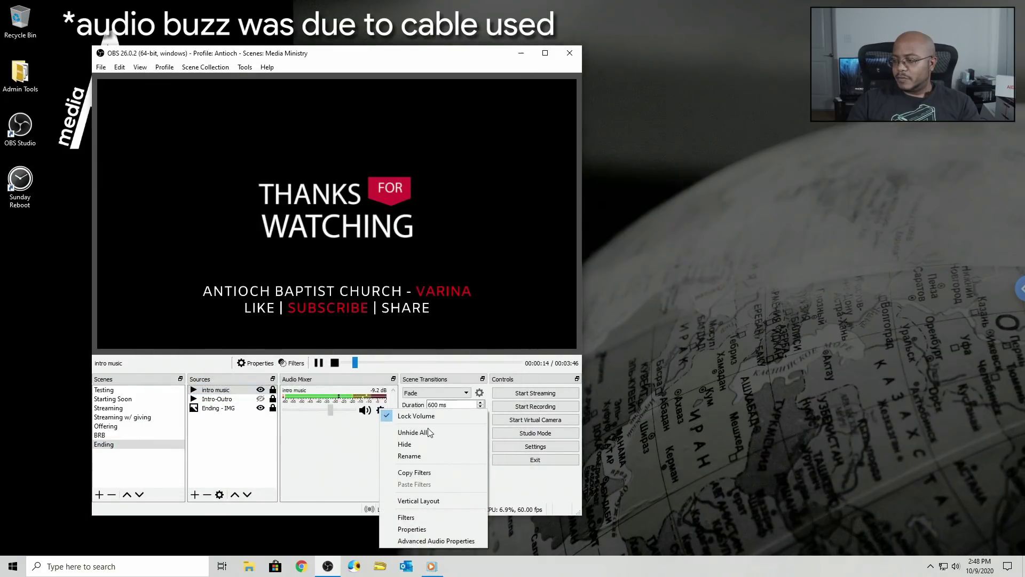
click(430, 539)
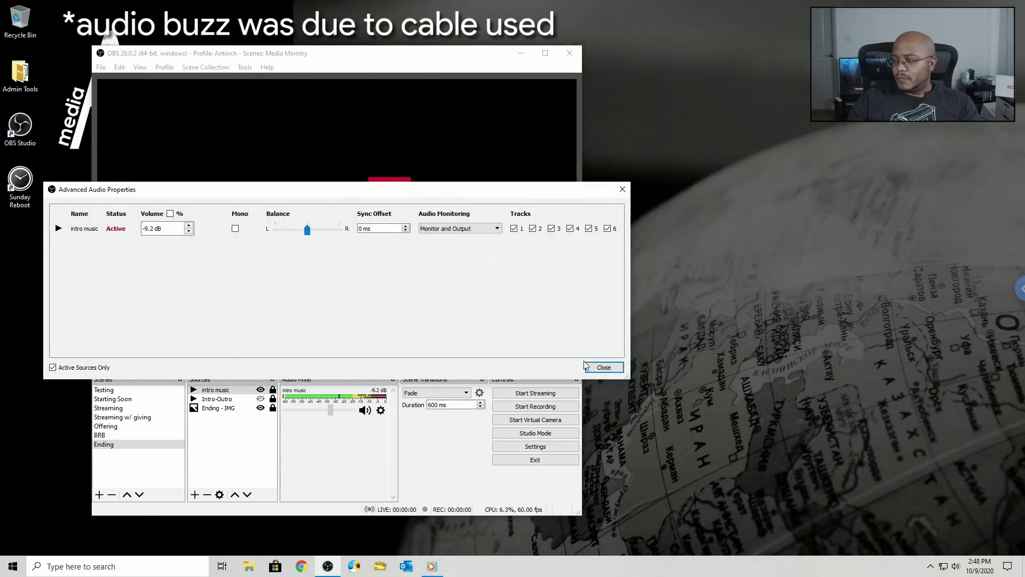
click(604, 368)
click(120, 399)
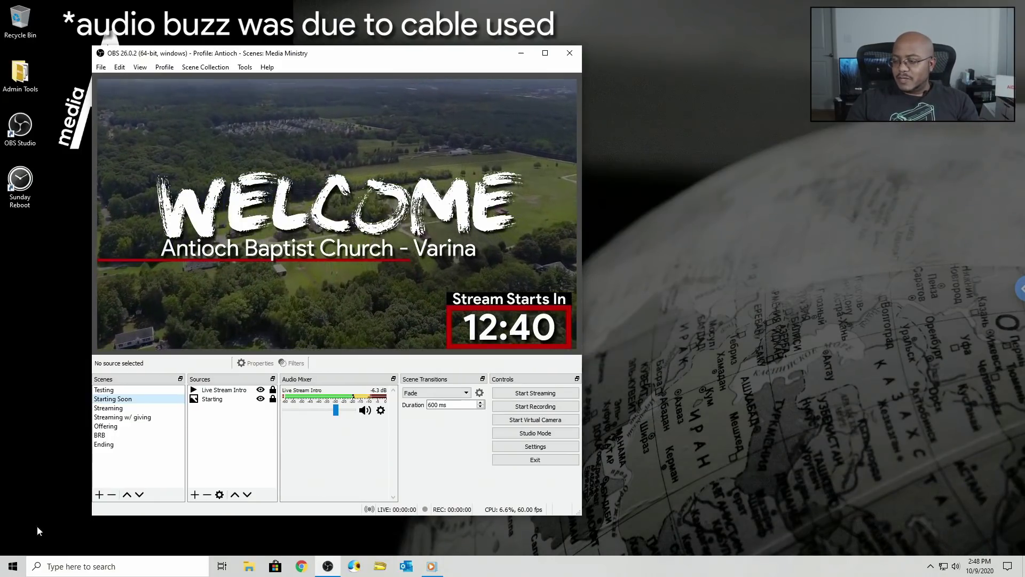
Step: Start the OBS virtual camera
click(2, 569)
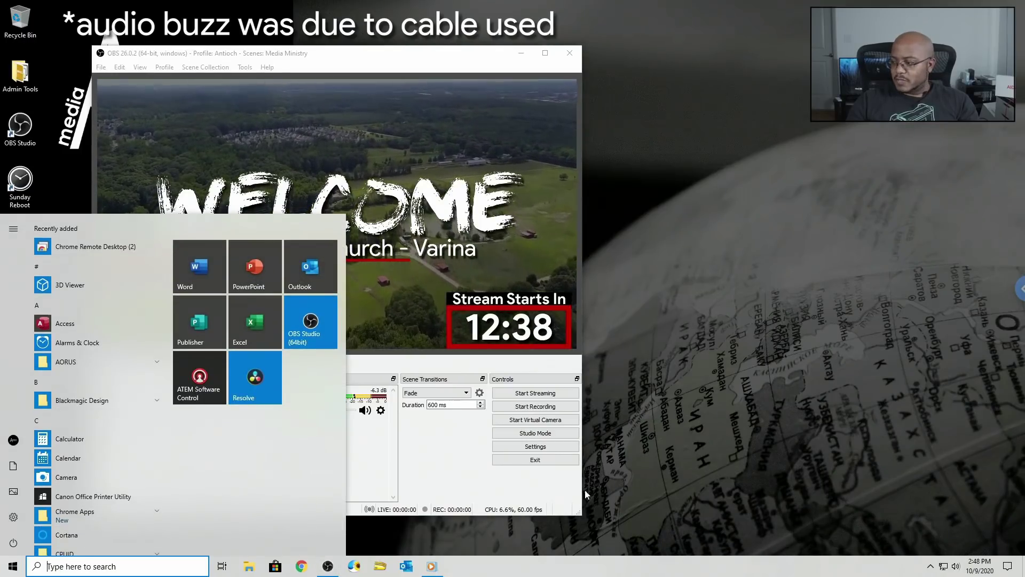
click(509, 494)
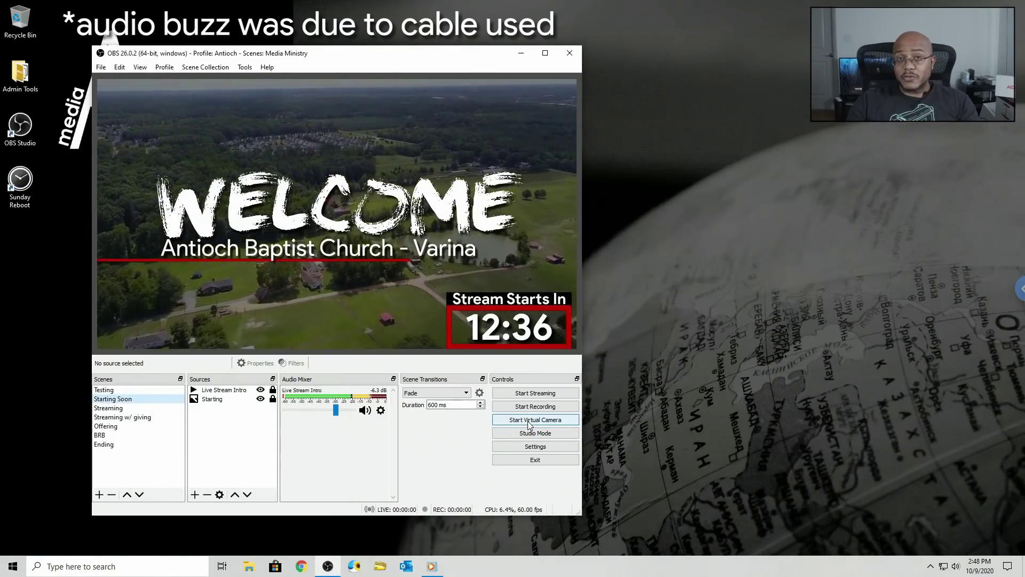
click(529, 424)
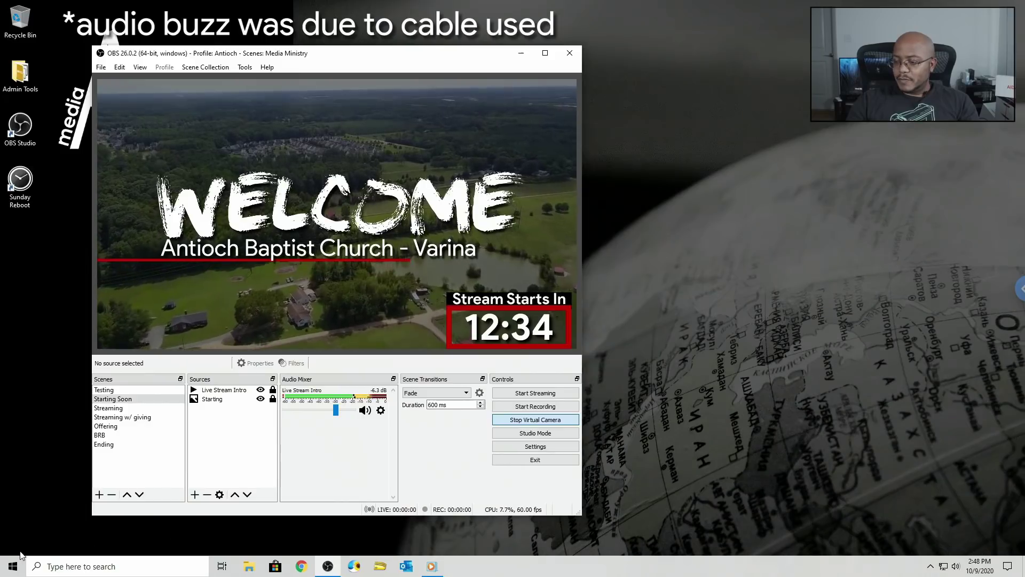
Step: Launch Zoom by searching 'zoom' from the Start menu
click(12, 568)
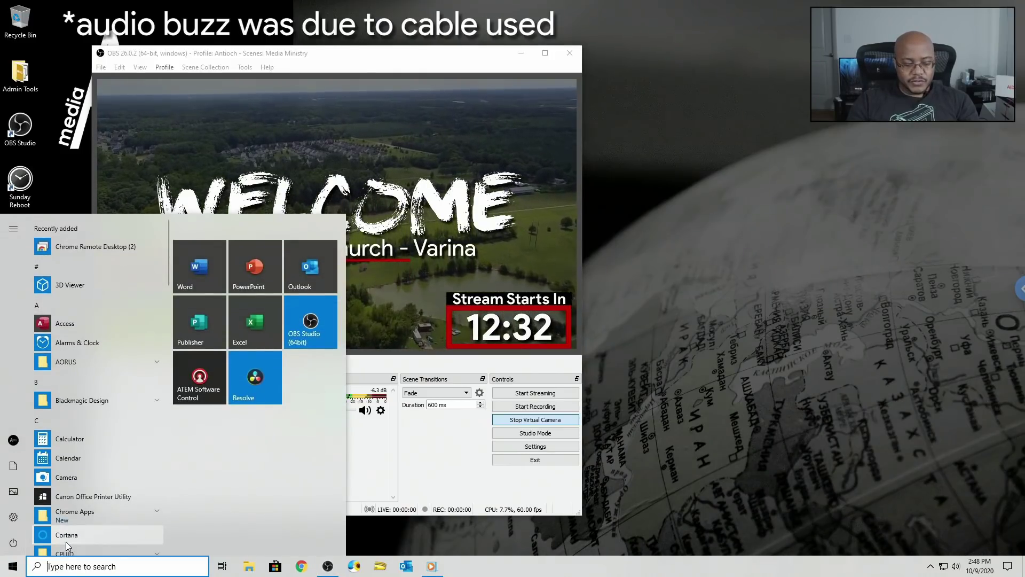
text(zoom)
key(Return)
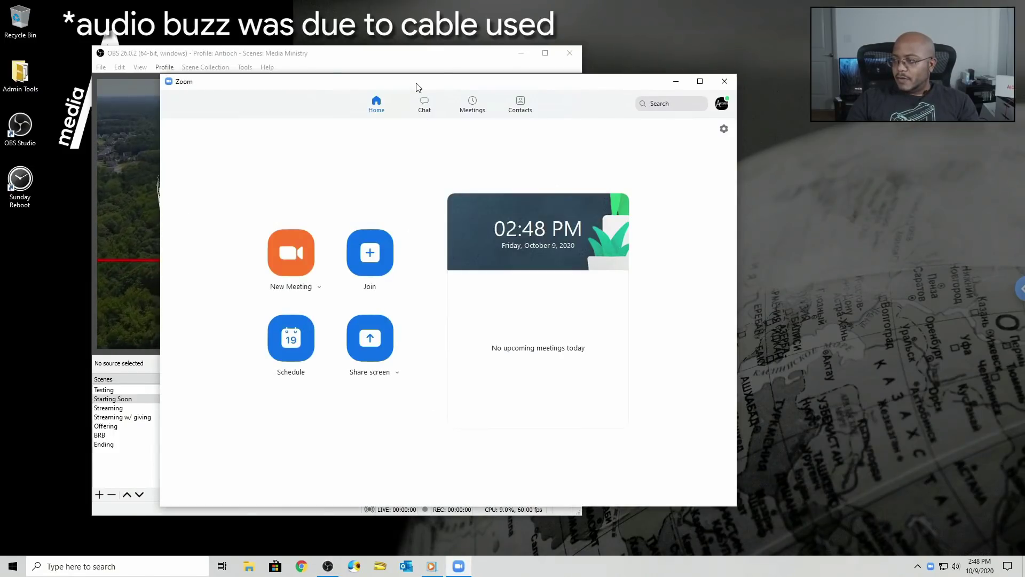
Step: Shift the Zoom window left and open its Settings on the General page
drag(418, 87, 278, 100)
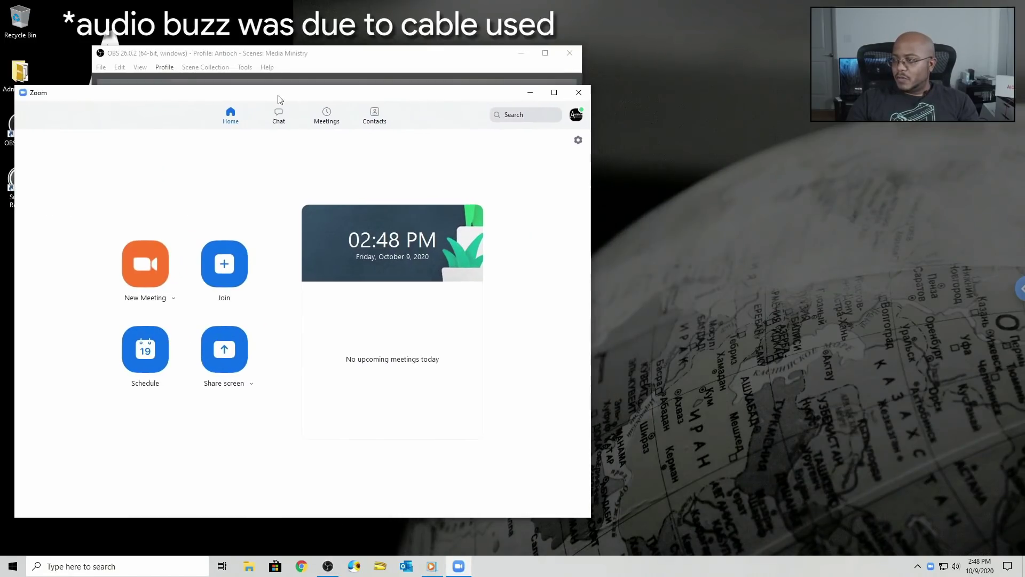
click(577, 139)
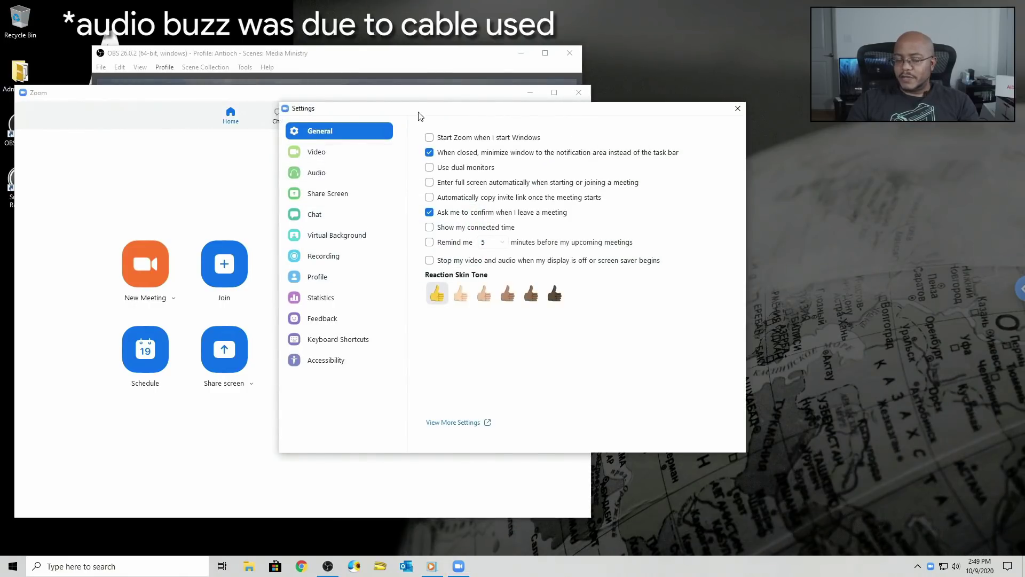
drag(420, 116, 398, 139)
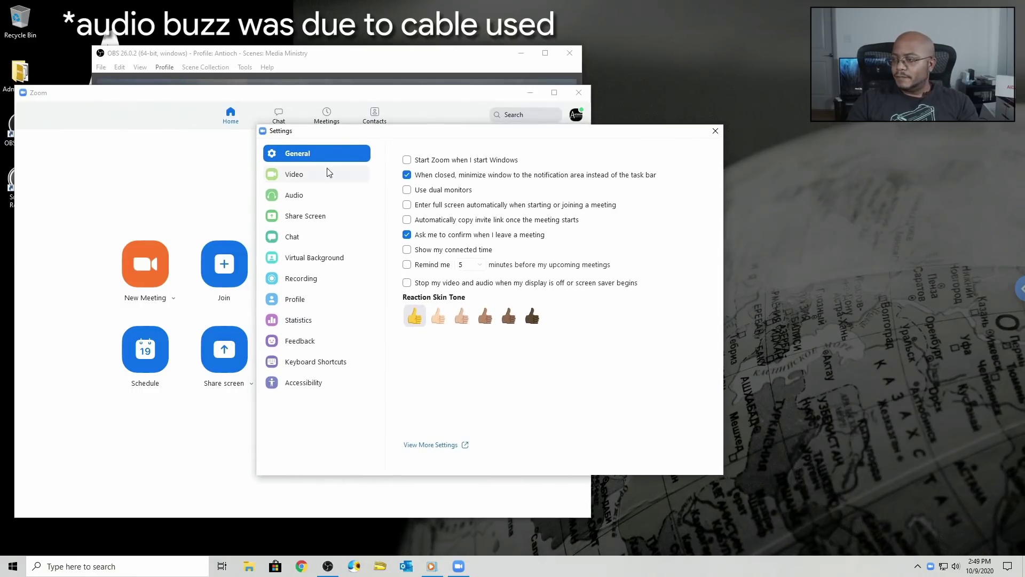
Step: Set Zoom's Video camera to OBS Virtual Camera
click(292, 176)
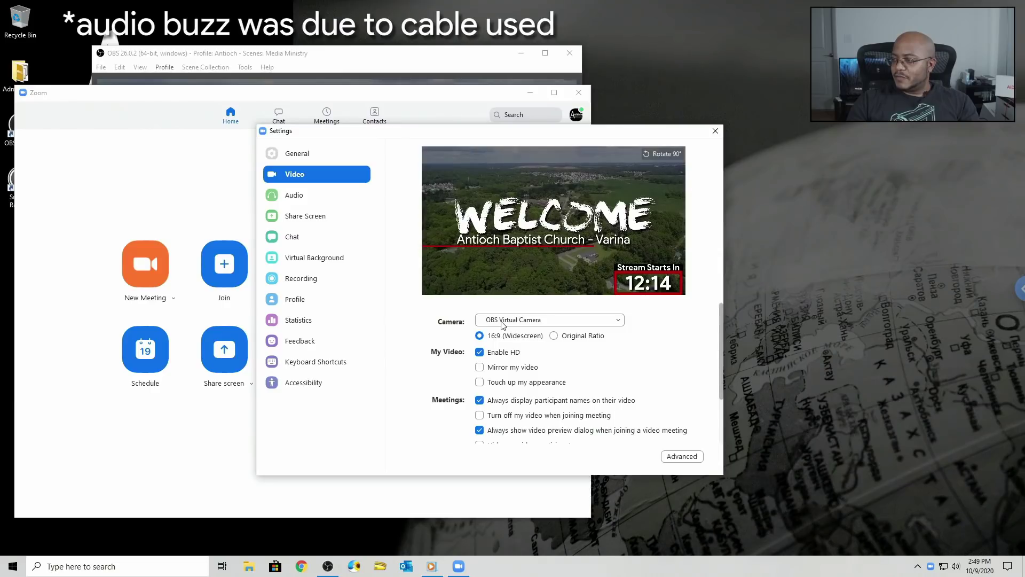
click(596, 321)
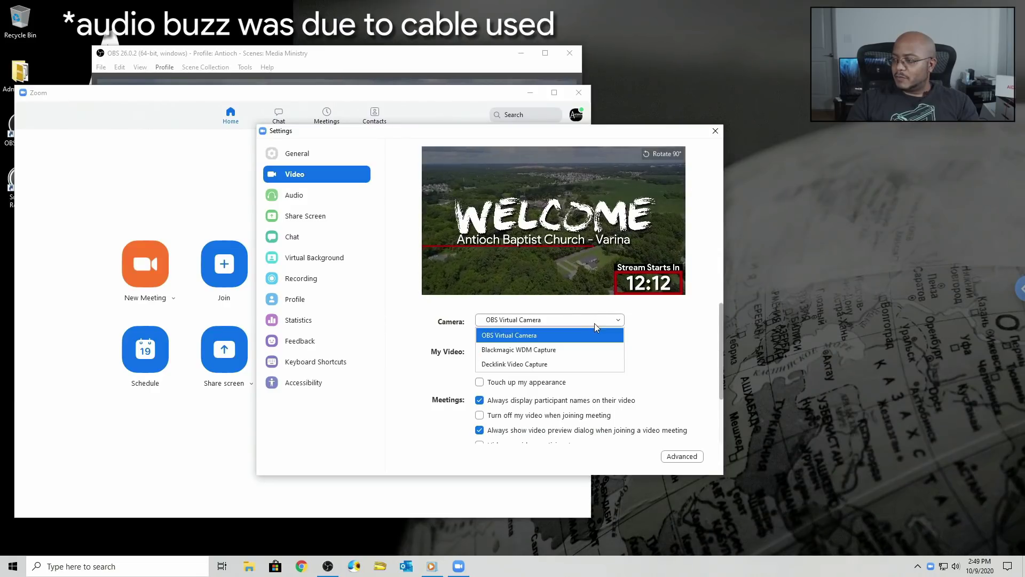
click(678, 336)
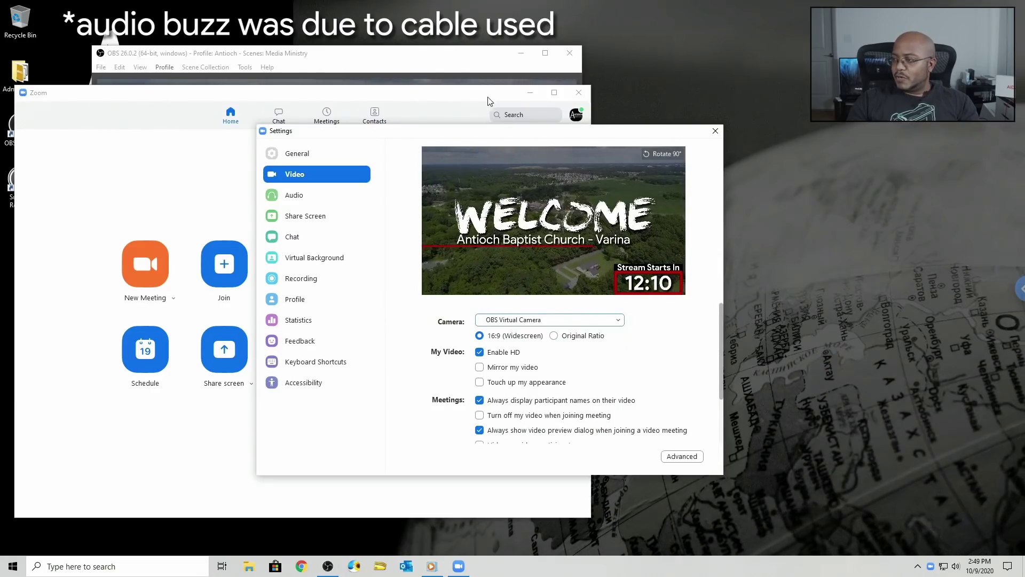
Step: Arrange the OBS window and Zoom Settings side by side
drag(406, 64, 864, 223)
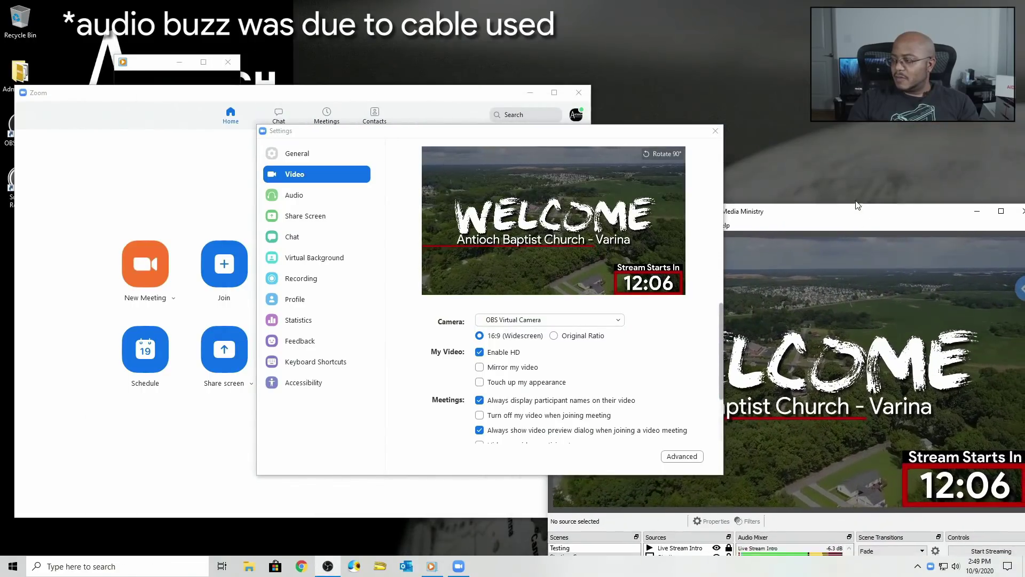
drag(620, 134, 410, 122)
drag(648, 187, 631, 104)
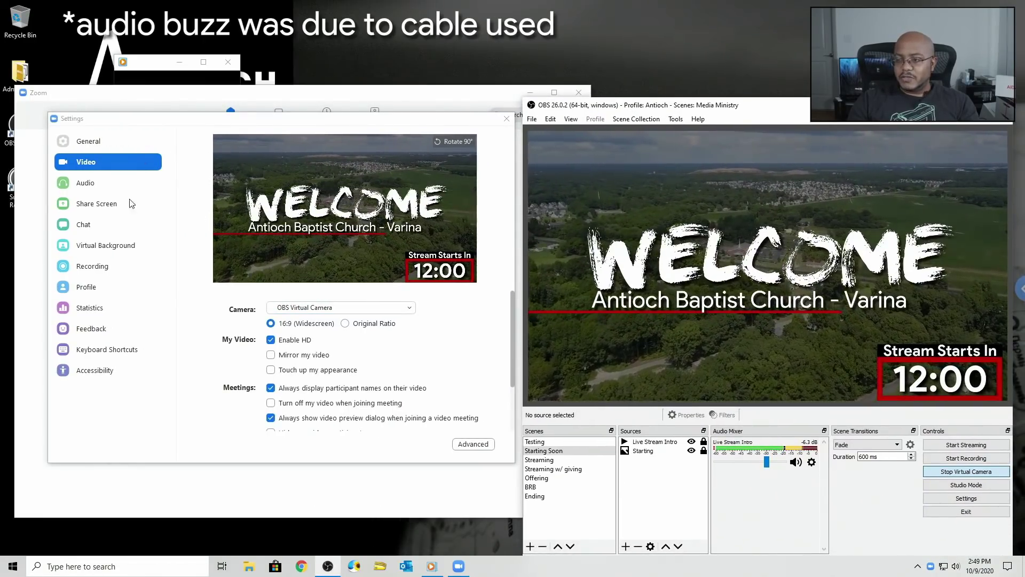
Step: Use CABLE Output (VB-Audio Virtual Cable) as Zoom's microphone, testing by muting and unmuting Live Stream Intro
click(83, 188)
click(83, 186)
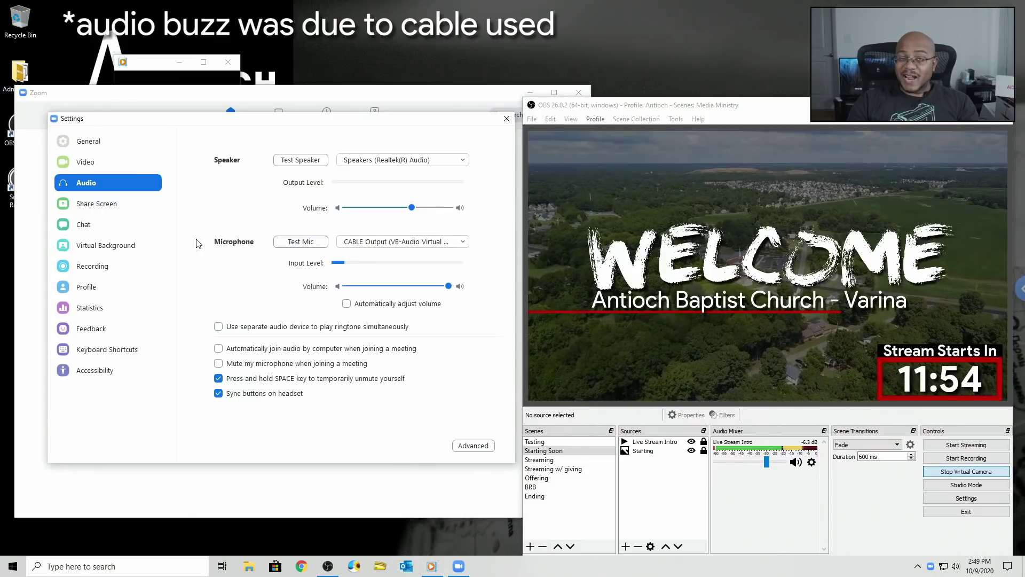
click(378, 241)
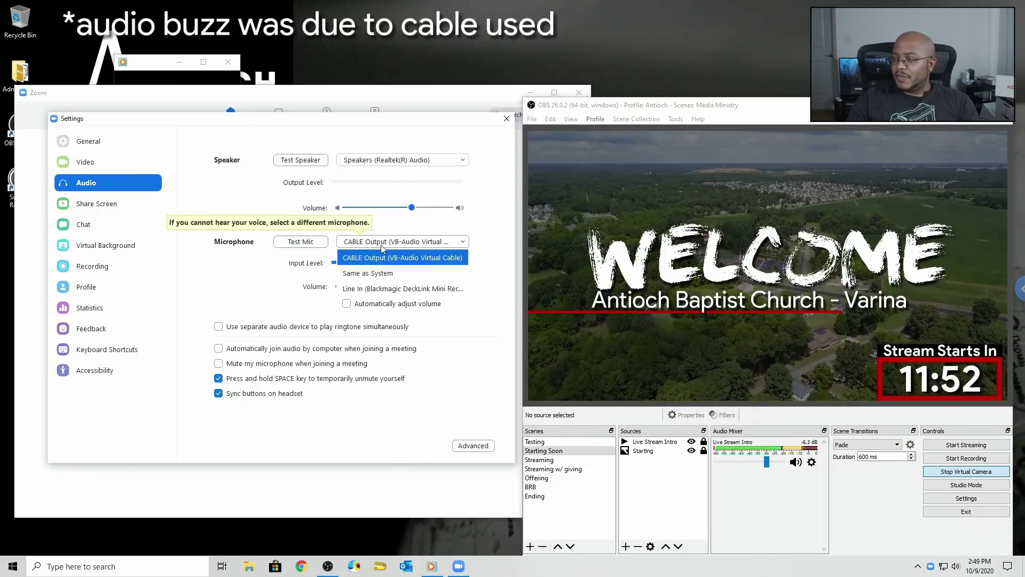
click(378, 259)
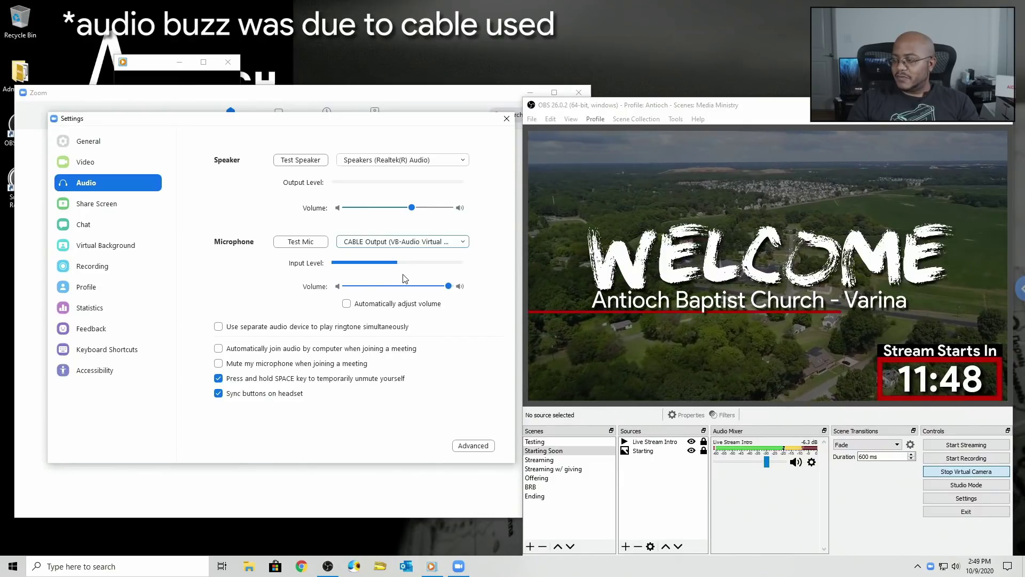
click(796, 462)
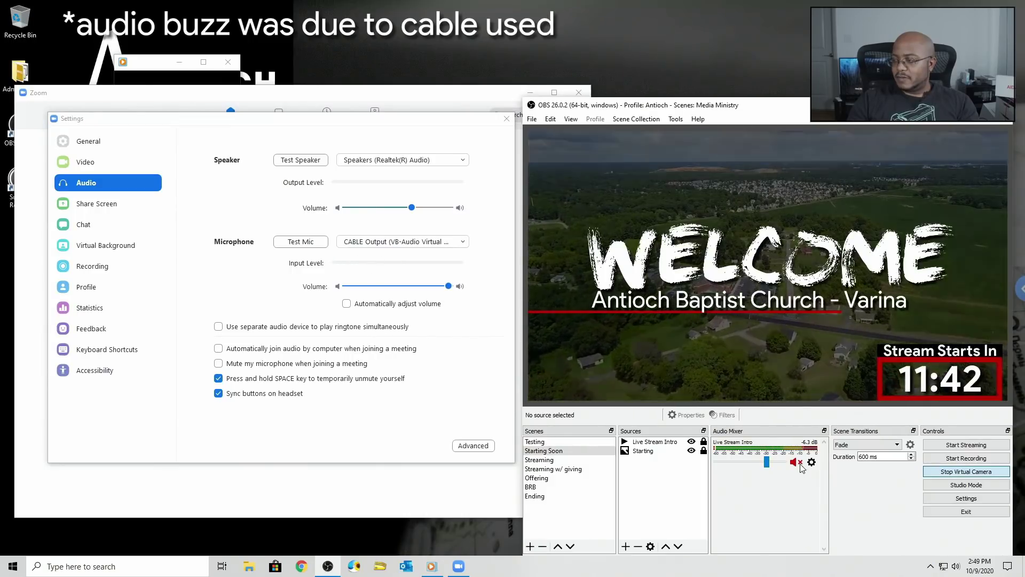
click(797, 463)
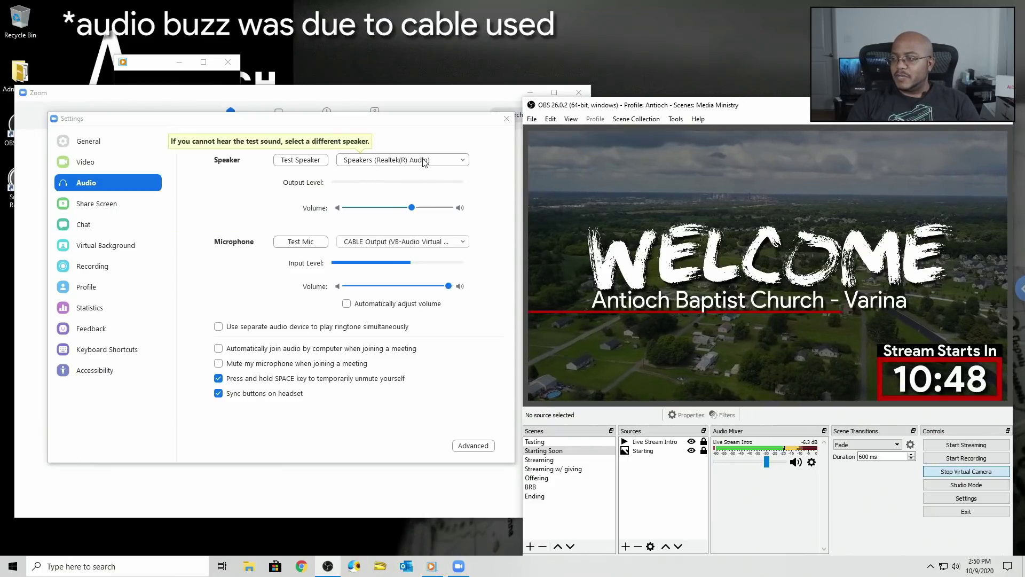
Step: Keep Speakers (Realtek(R) Audio) as Zoom's speaker and close Settings
click(405, 160)
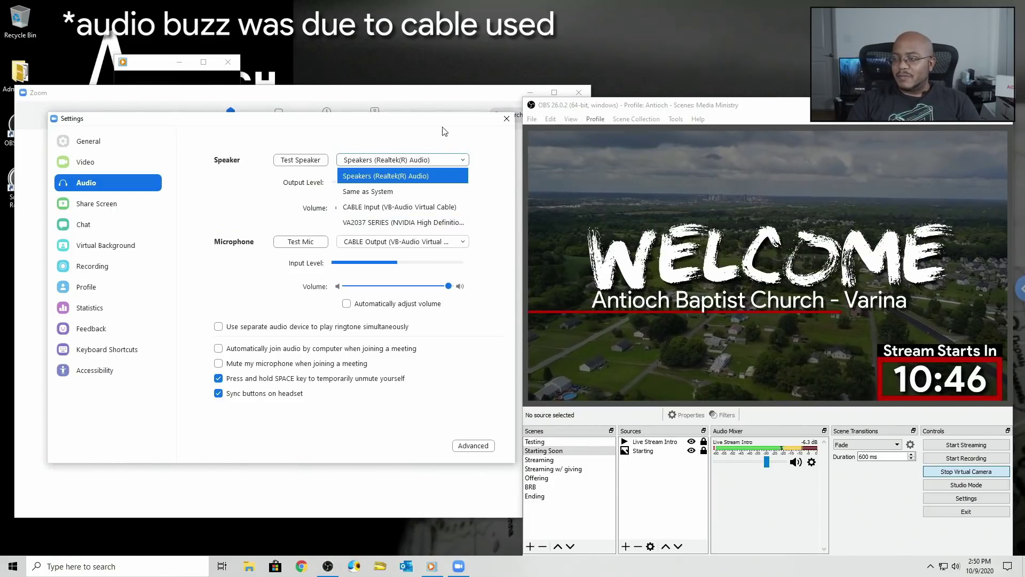
click(459, 146)
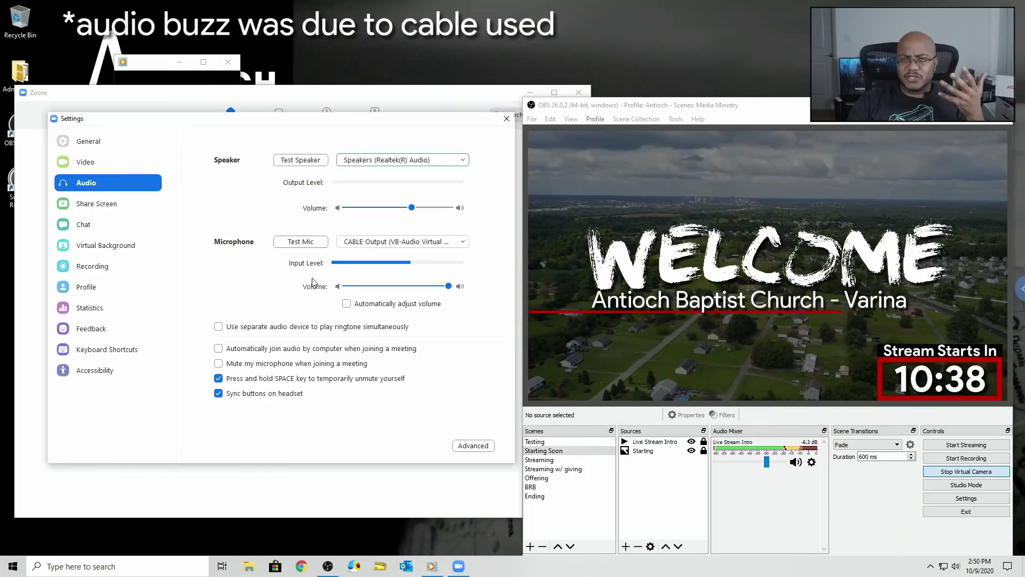
click(506, 119)
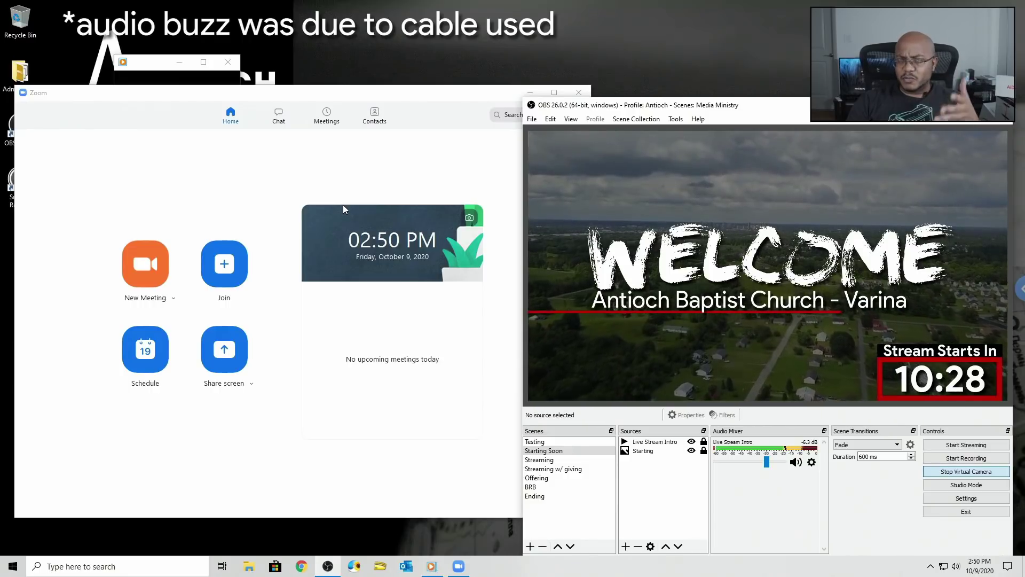
Step: Move Zoom to the top of the screen, then open and close the Admin Tools folder
drag(366, 98, 376, 18)
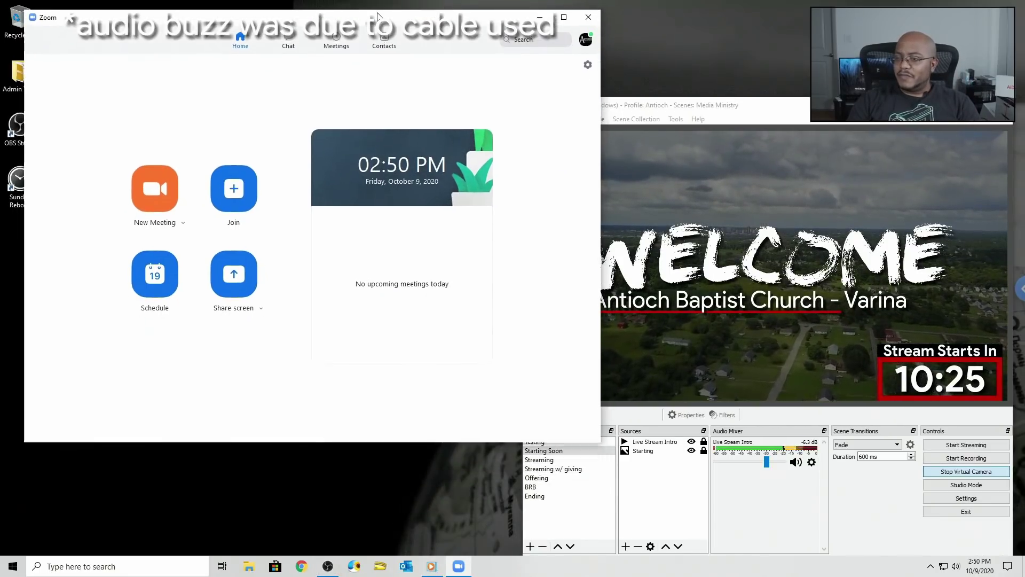
double_click(17, 75)
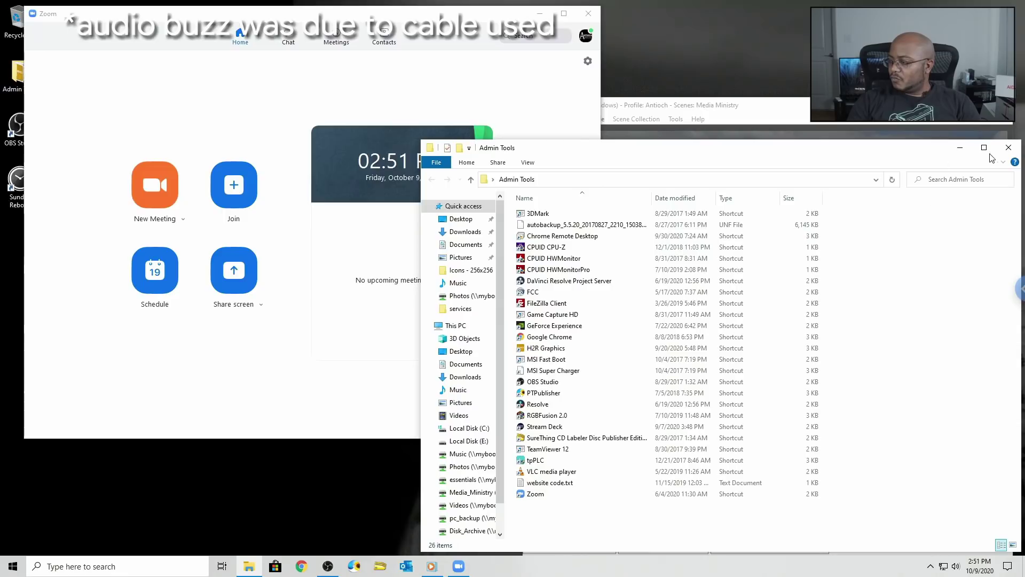
click(1016, 144)
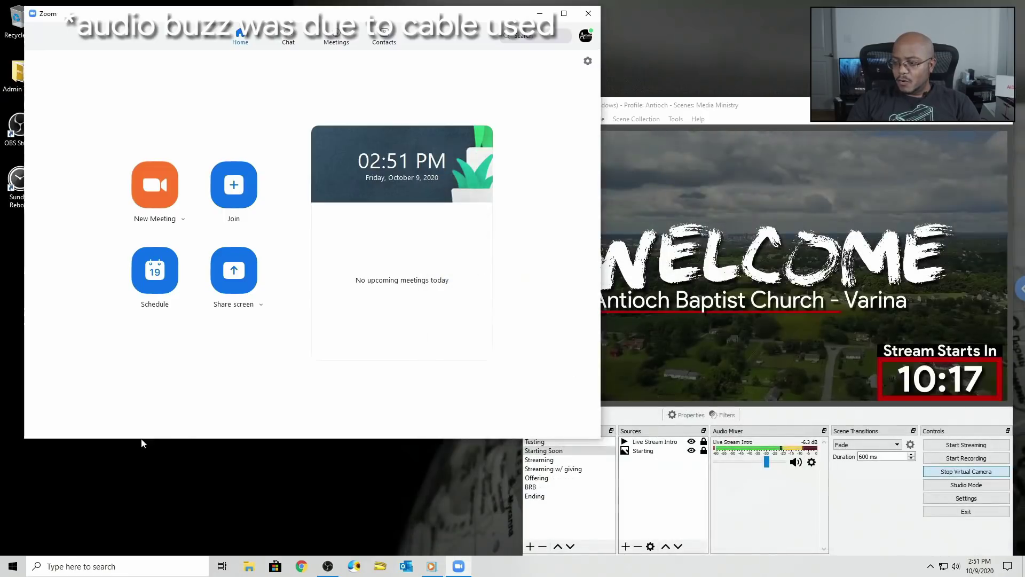
Step: Launch FreeConferenceCall from a Start menu search for 'fcc' and place it over Zoom
key(super)
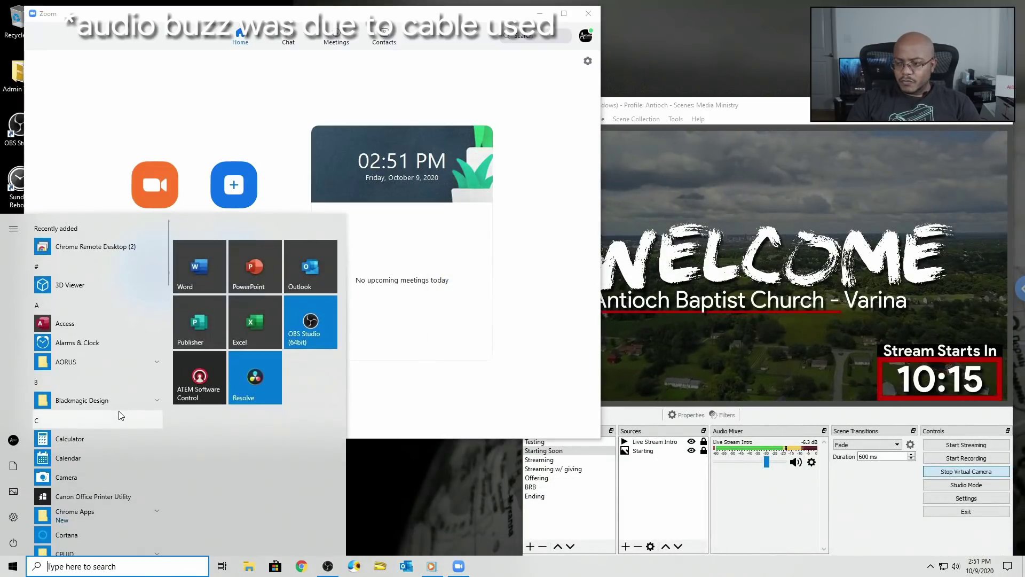
text(fcc)
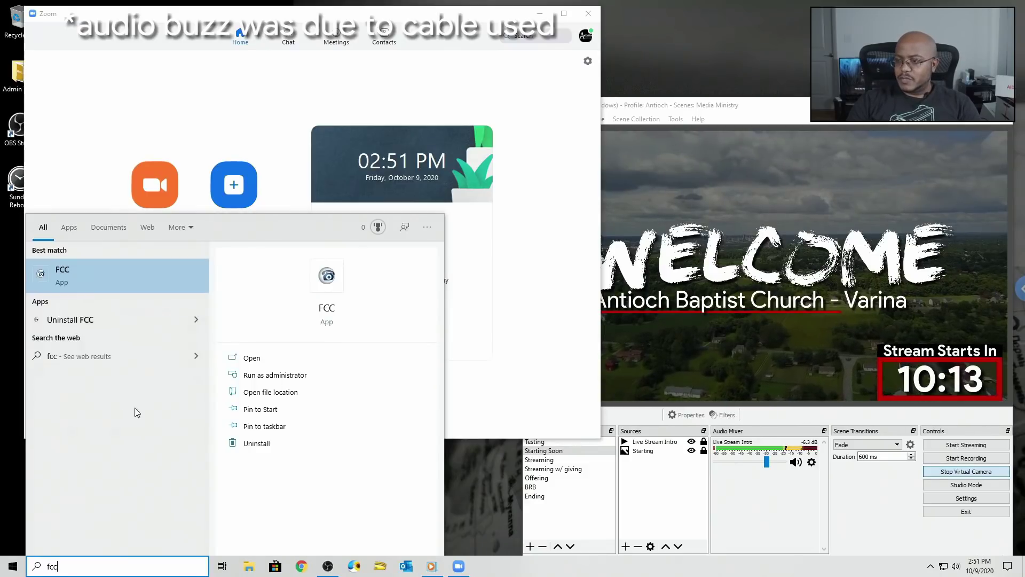
click(71, 277)
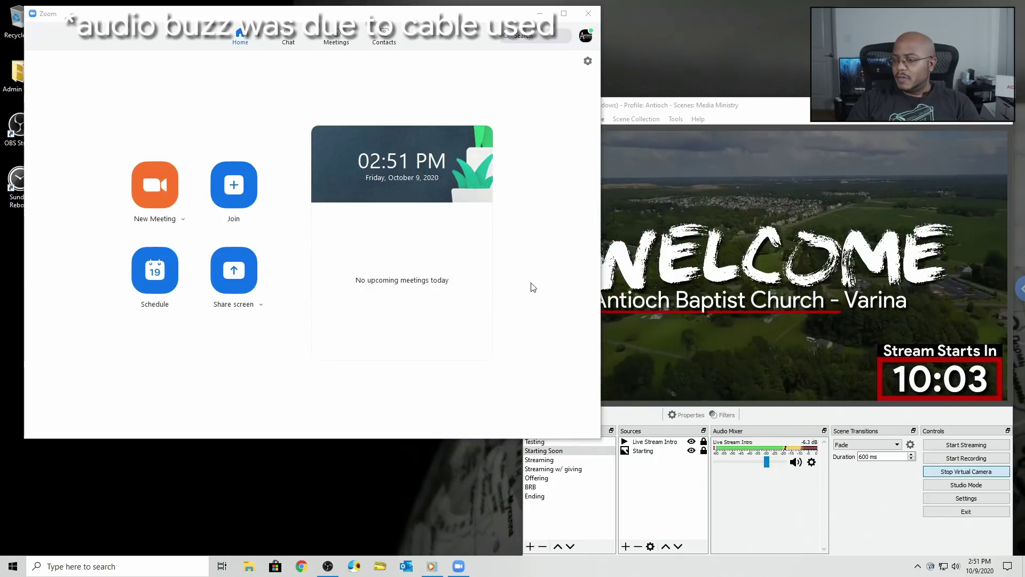
drag(516, 104, 389, 122)
Step: Confirm FreeConferenceCall records from CABLE Output (VB-Audio Virtual Cable), then close Zoom
click(74, 470)
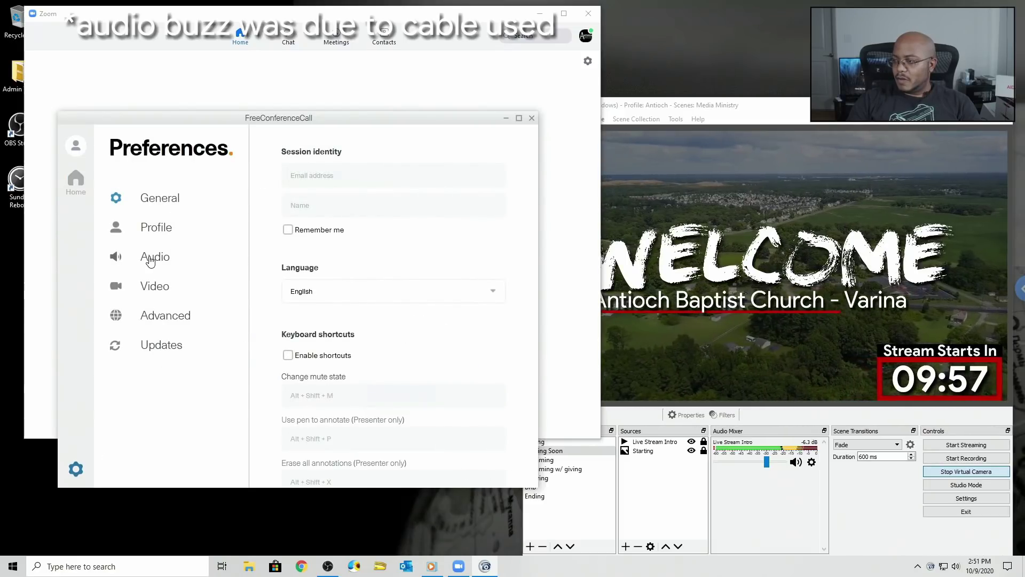
click(151, 259)
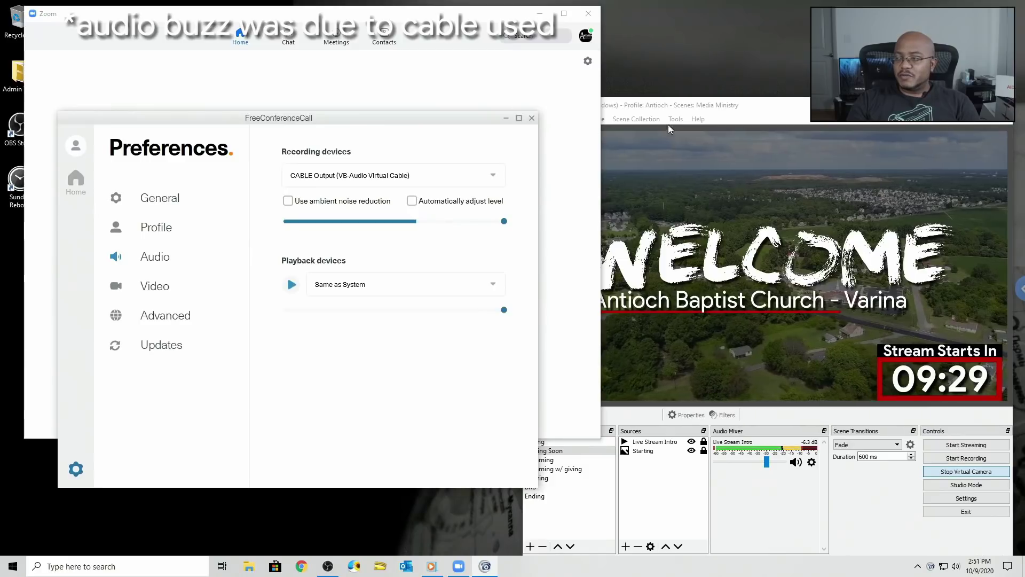
click(588, 13)
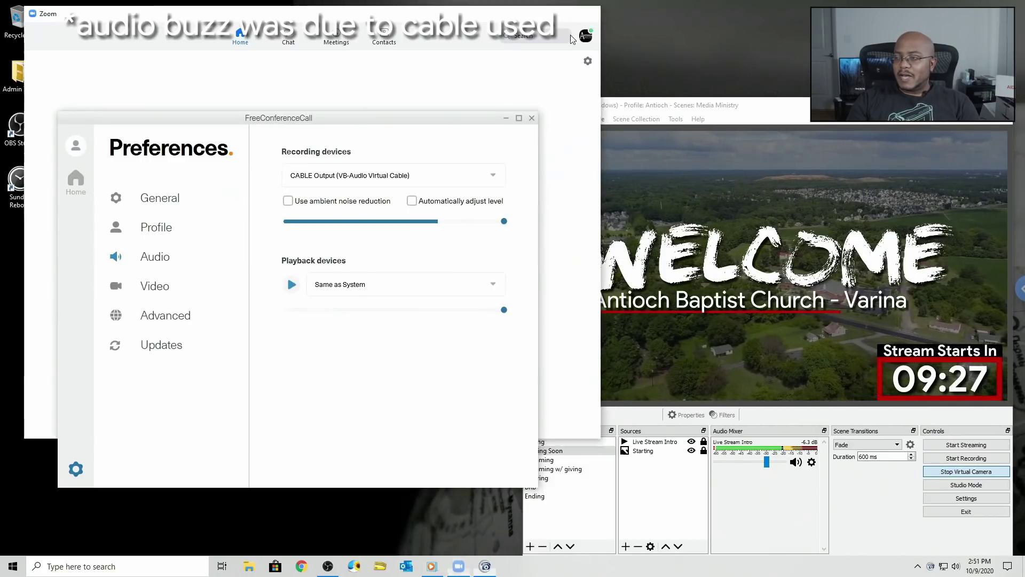
Step: Bring the OBS window to the front
click(636, 110)
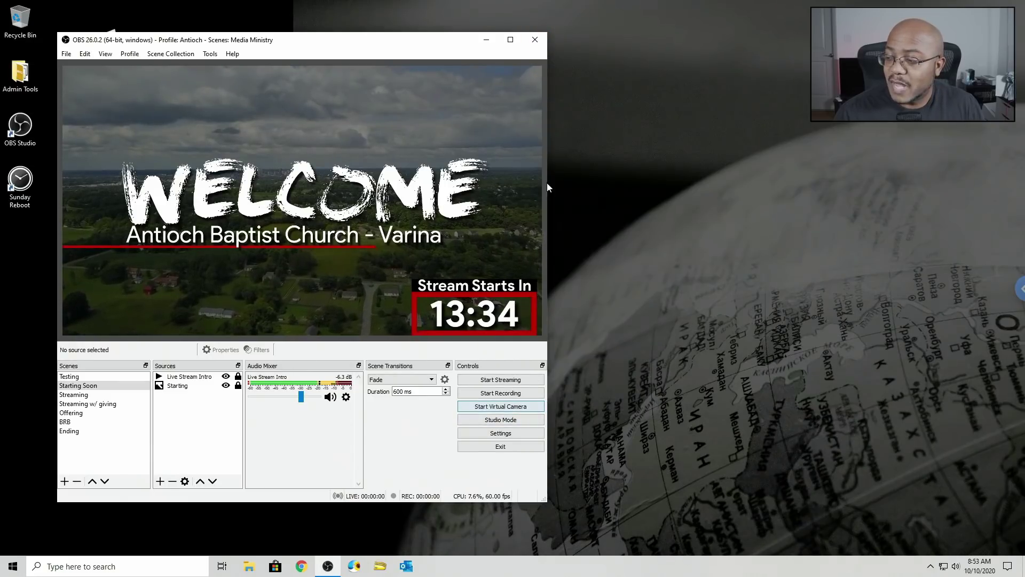
Step: Close OBS and load youtube.com in Chrome
click(541, 42)
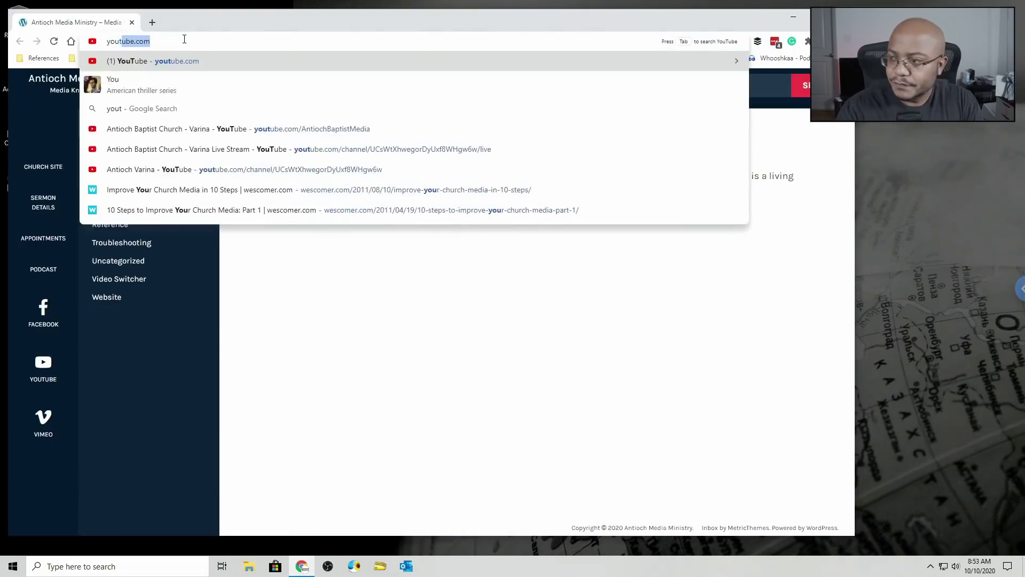
key(Return)
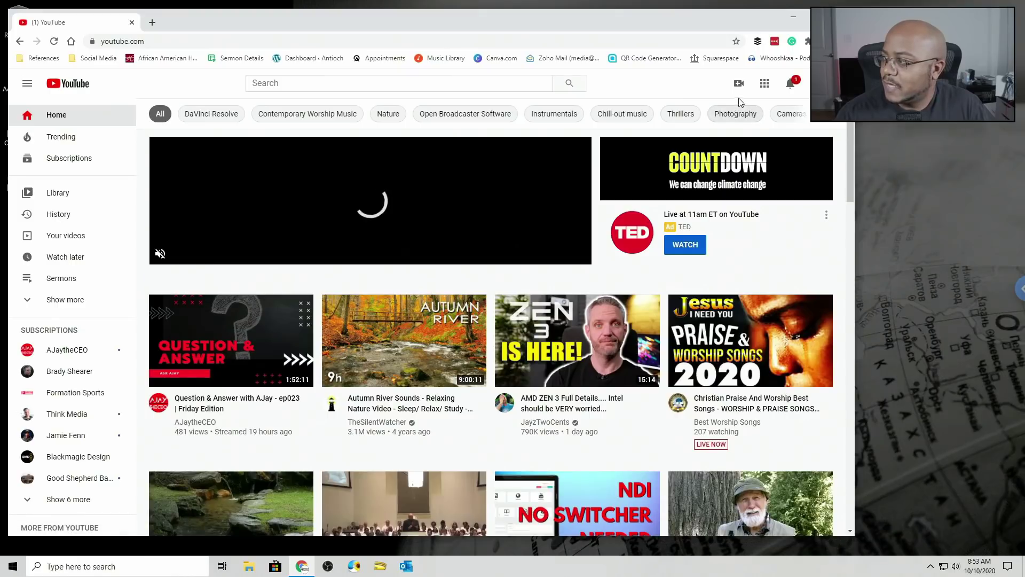
Step: Choose Go live from YouTube's Create menu to reach the Webcam stream form
click(739, 85)
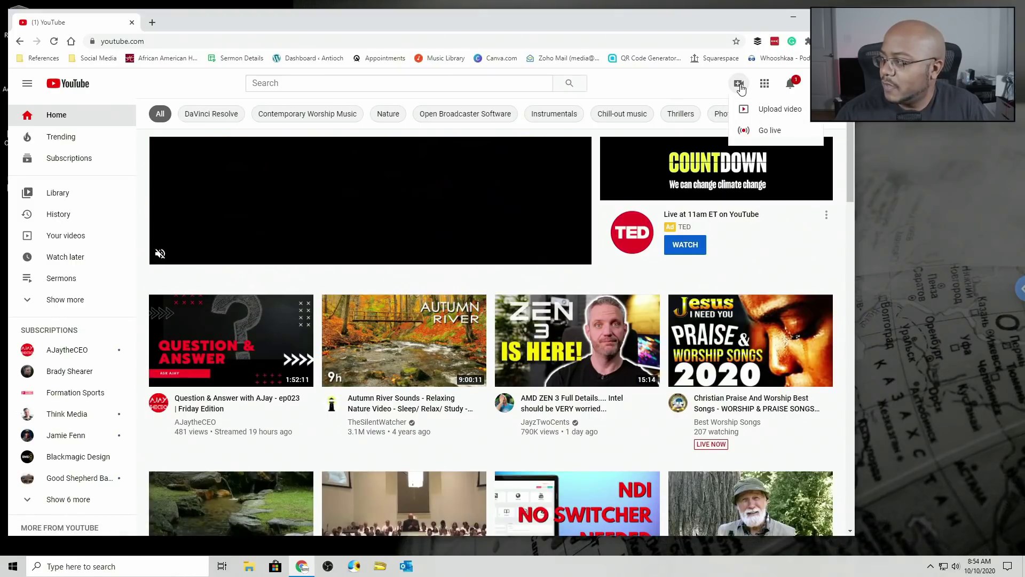
click(768, 136)
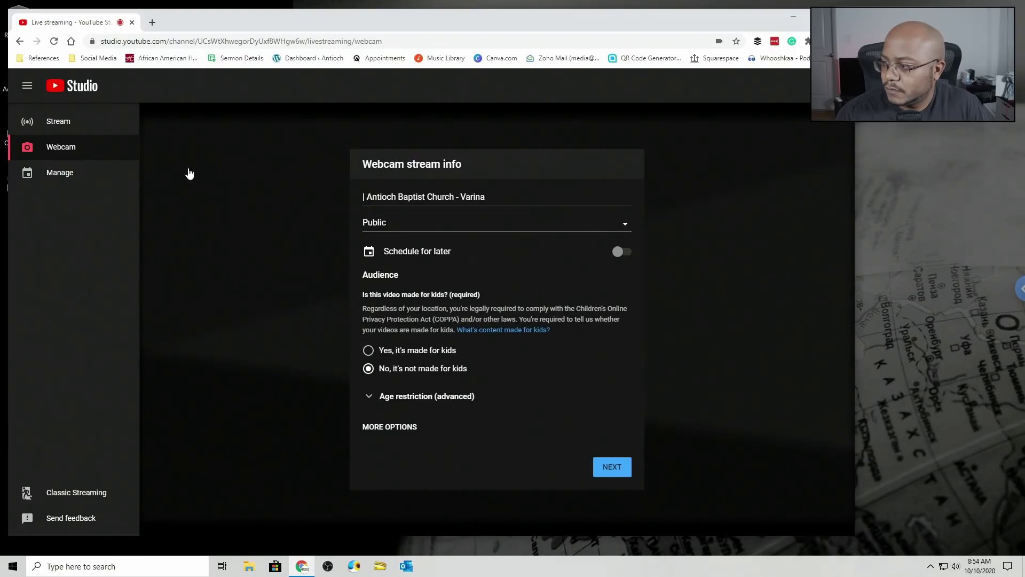
Step: Prefix the stream title with 'OBS 26.0.2 Test |', make it Private, and continue
click(497, 197)
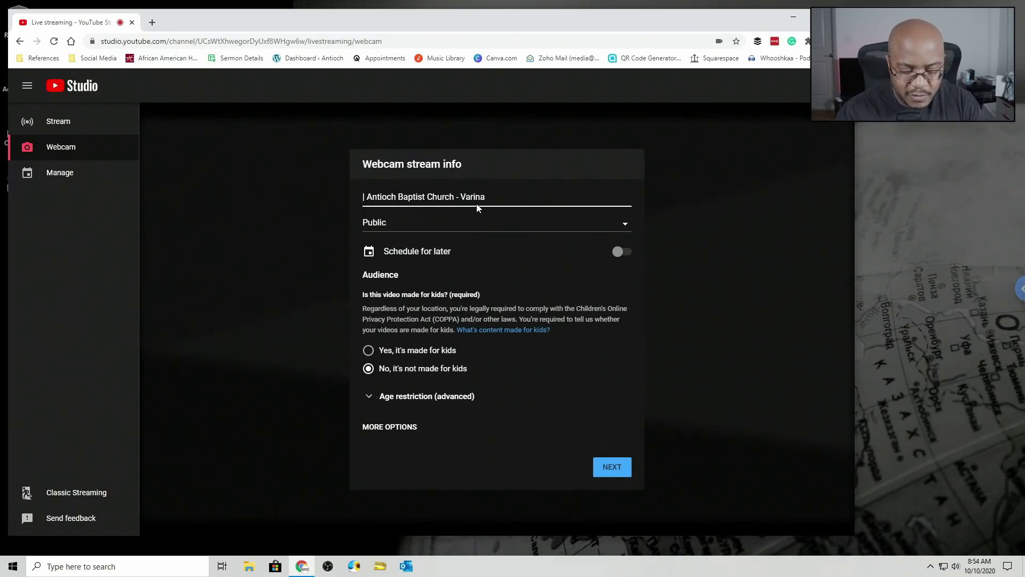
text(OBS)
text( 26.0.2)
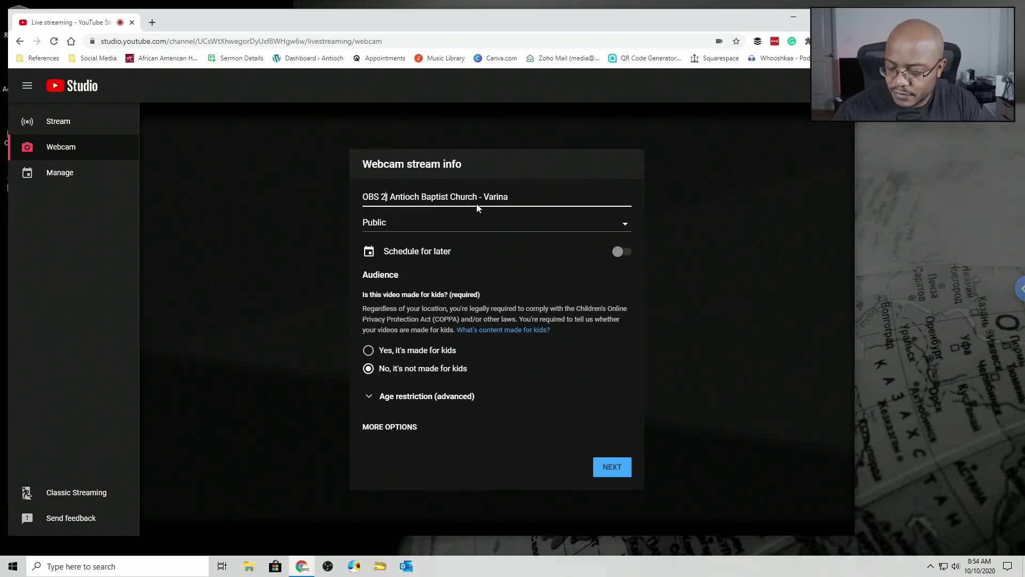
text( Test |)
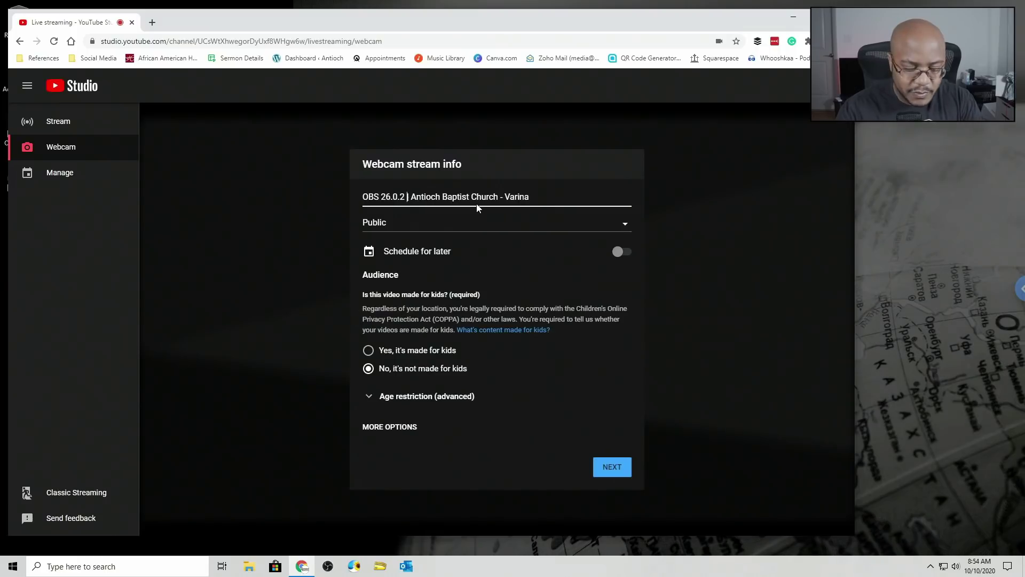
click(446, 226)
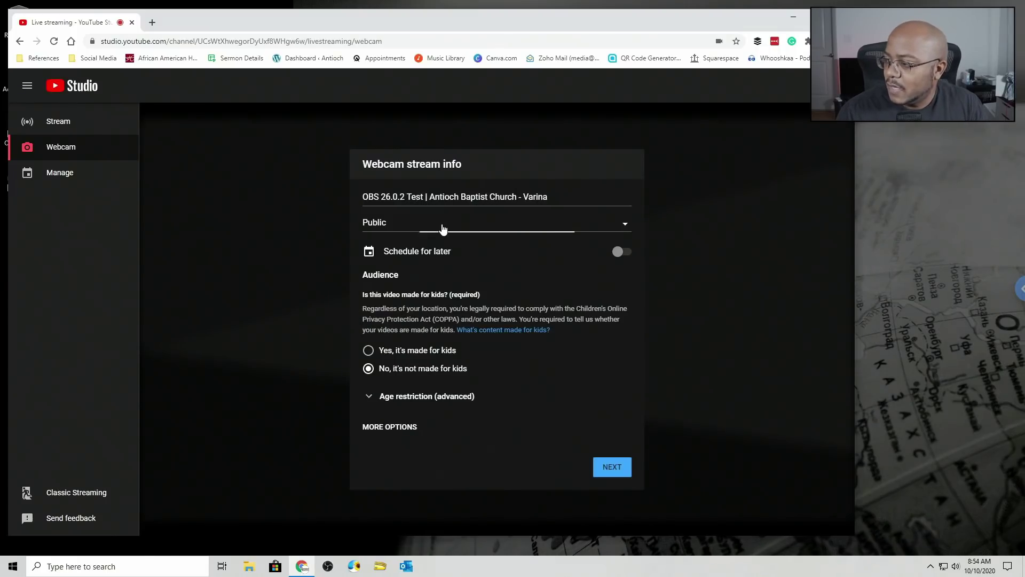
click(404, 297)
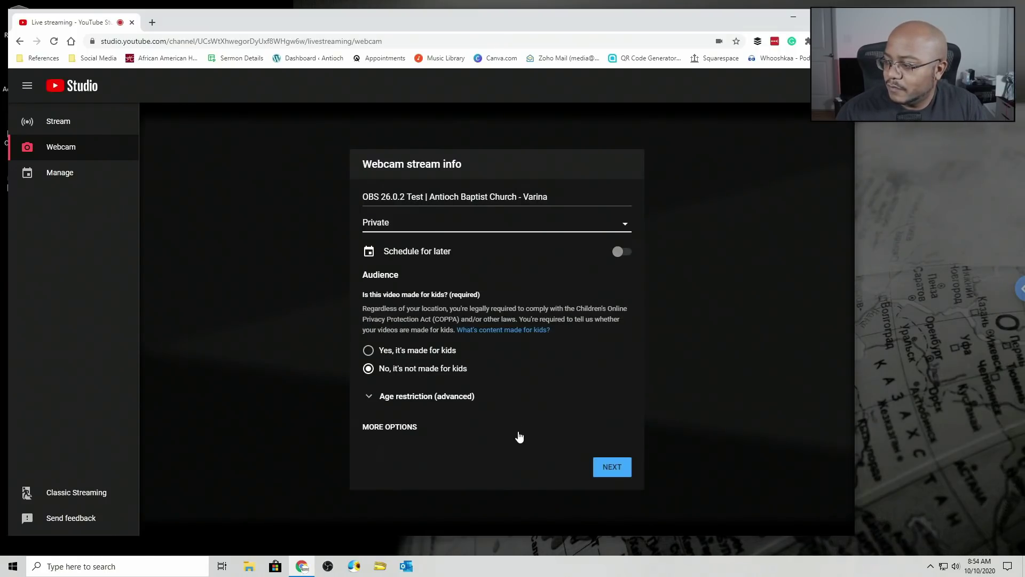
click(614, 468)
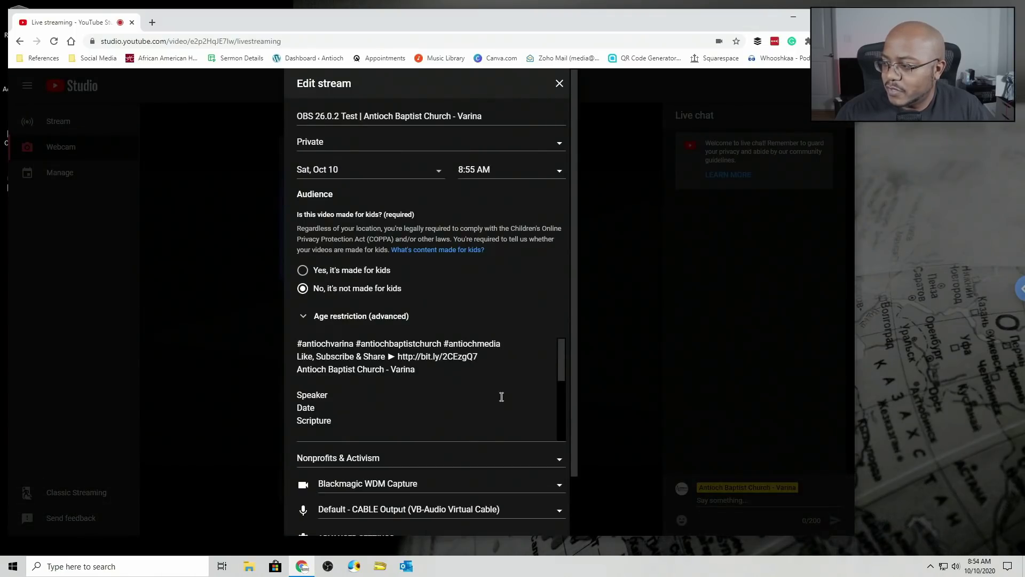
Step: Set the YouTube stream's camera to OBS Virtual Camera
scroll(501, 396, down, 3)
scroll(559, 437, down, 2)
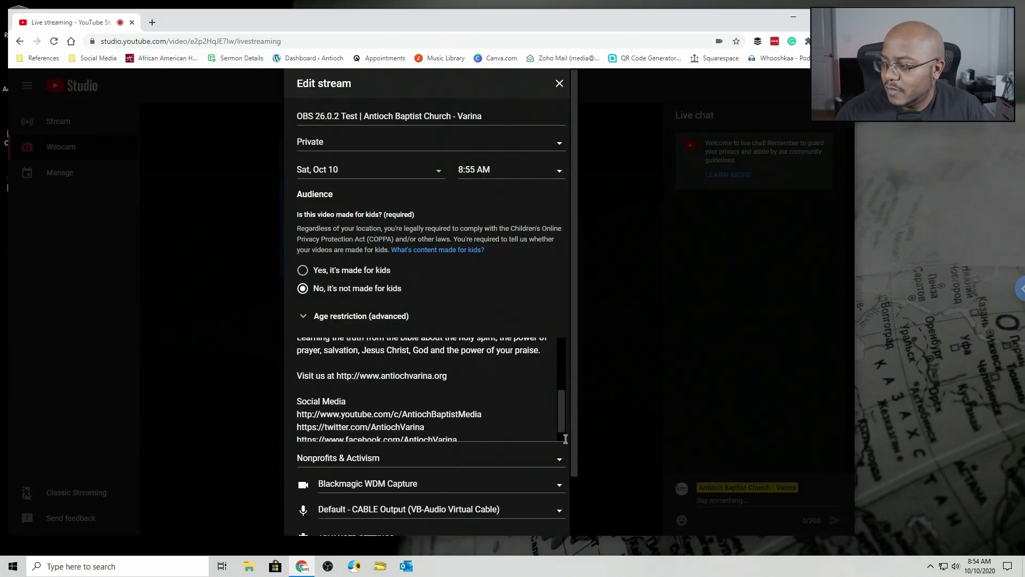
scroll(578, 451, down, 2)
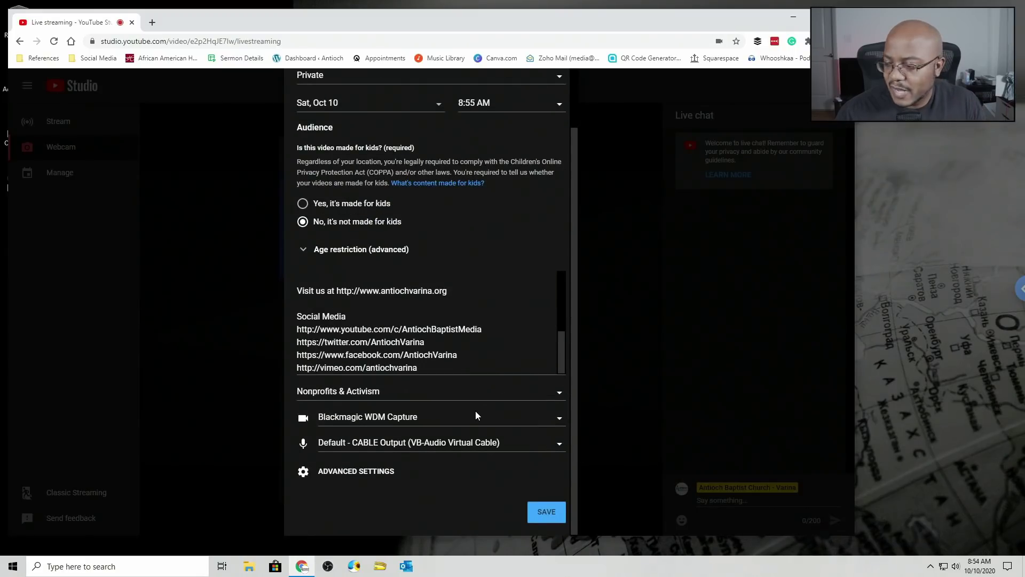
click(393, 421)
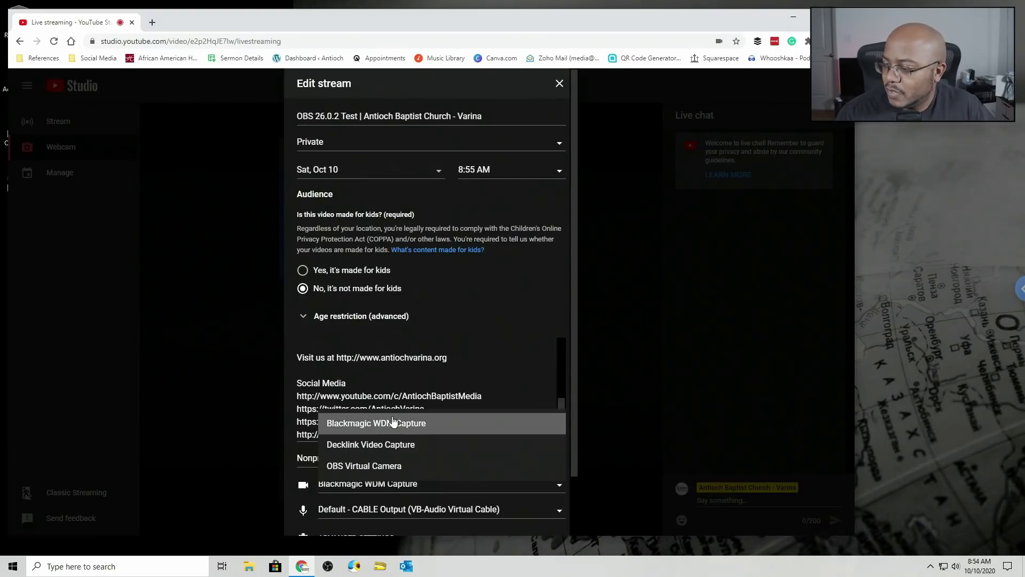
click(383, 467)
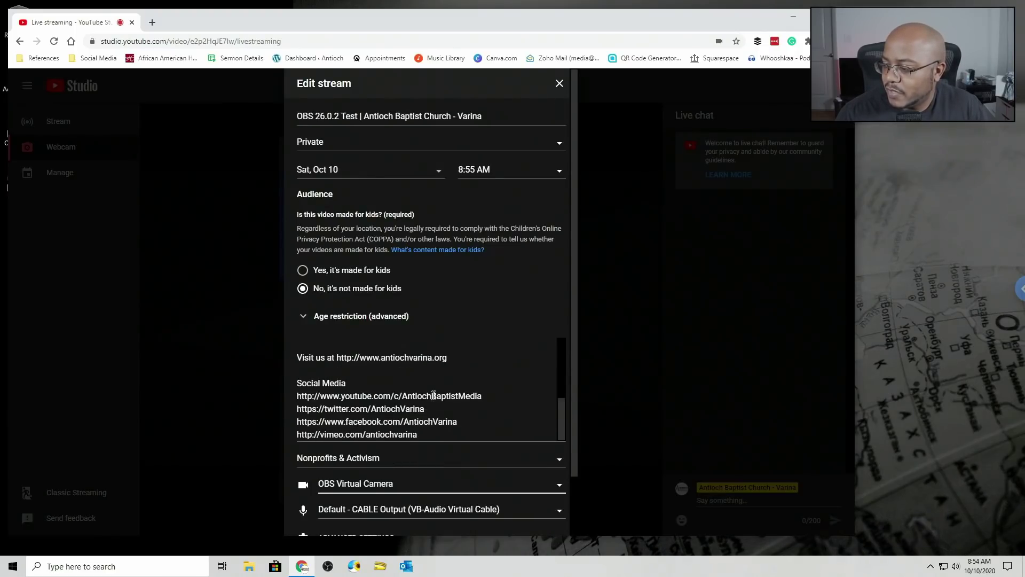
drag(578, 411, 572, 479)
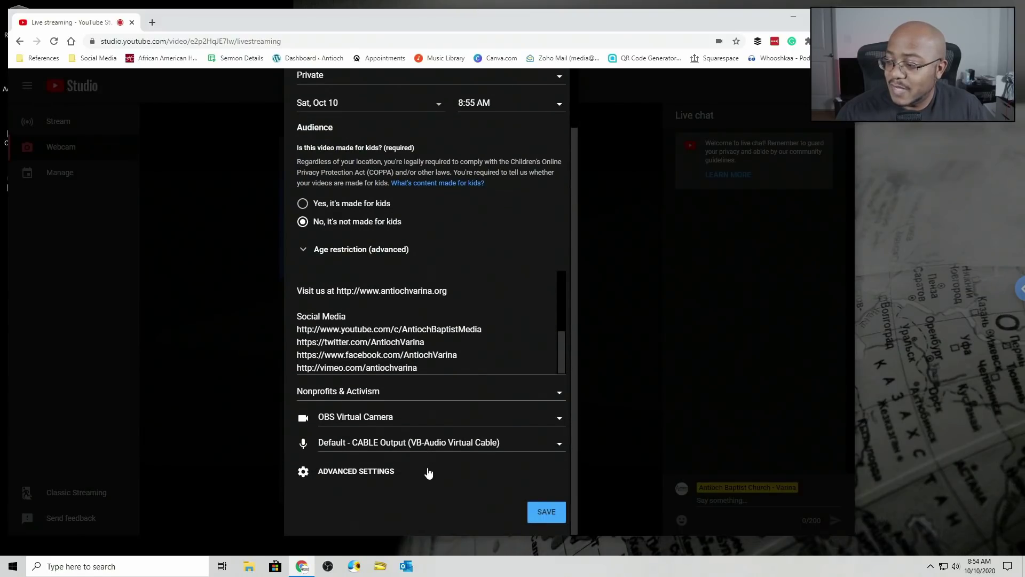
Step: Review Advanced Settings, then save the stream scheduled for Oct 10, 8:55 AM
click(381, 472)
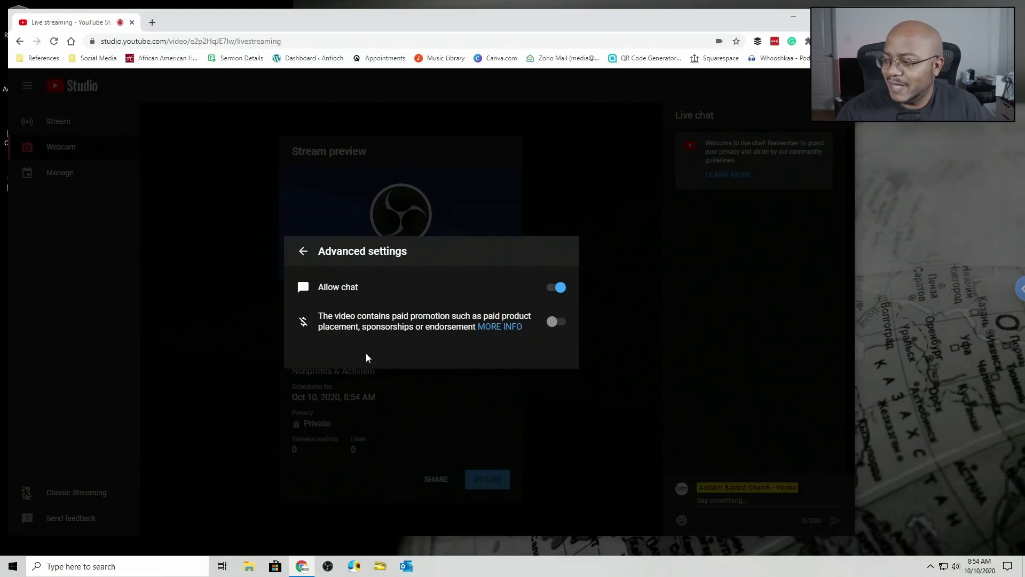
click(303, 253)
scroll(467, 441, down, 2)
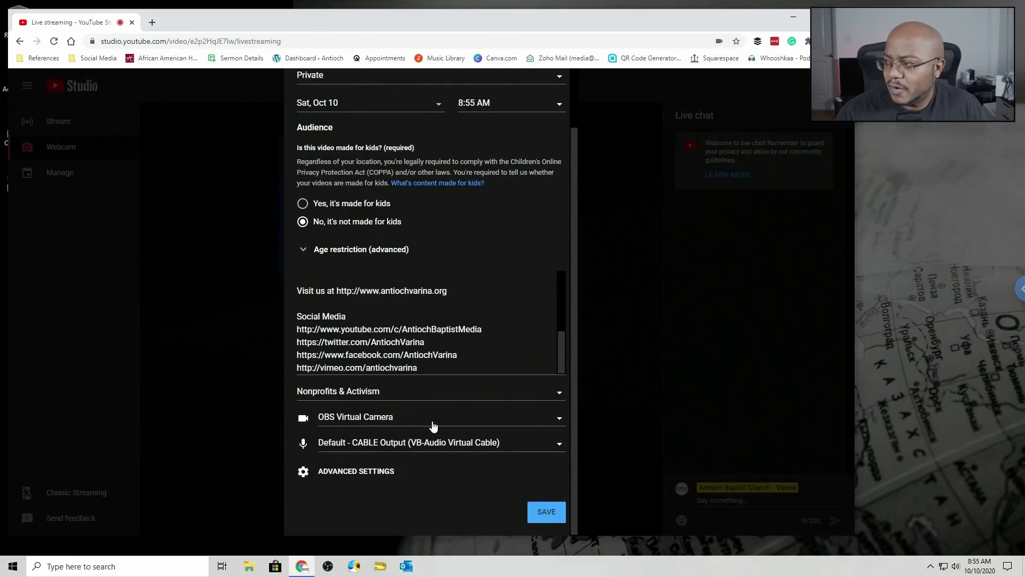
click(547, 512)
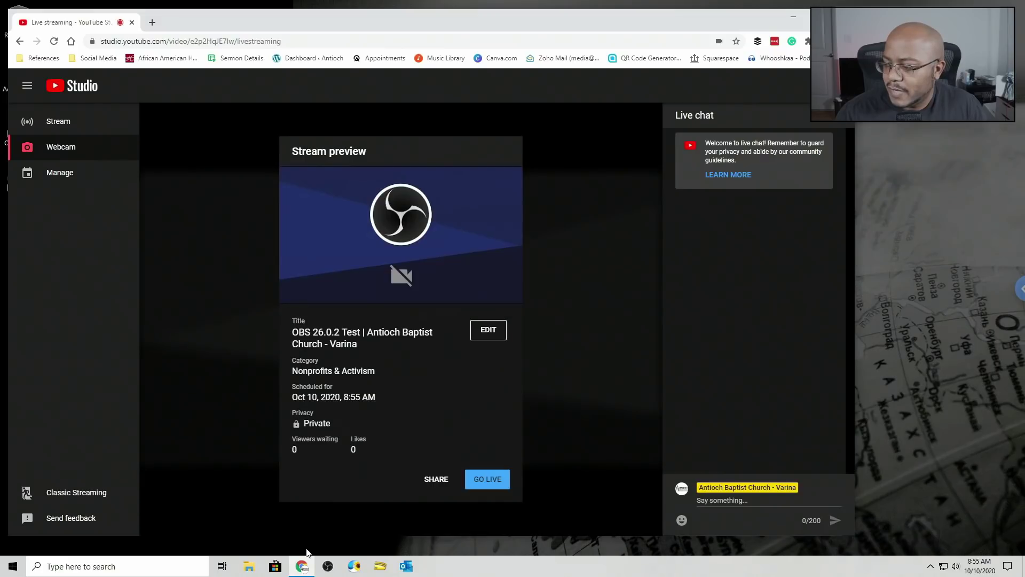
Step: Start the OBS virtual camera and take the YouTube stream live with the welcome countdown
click(328, 566)
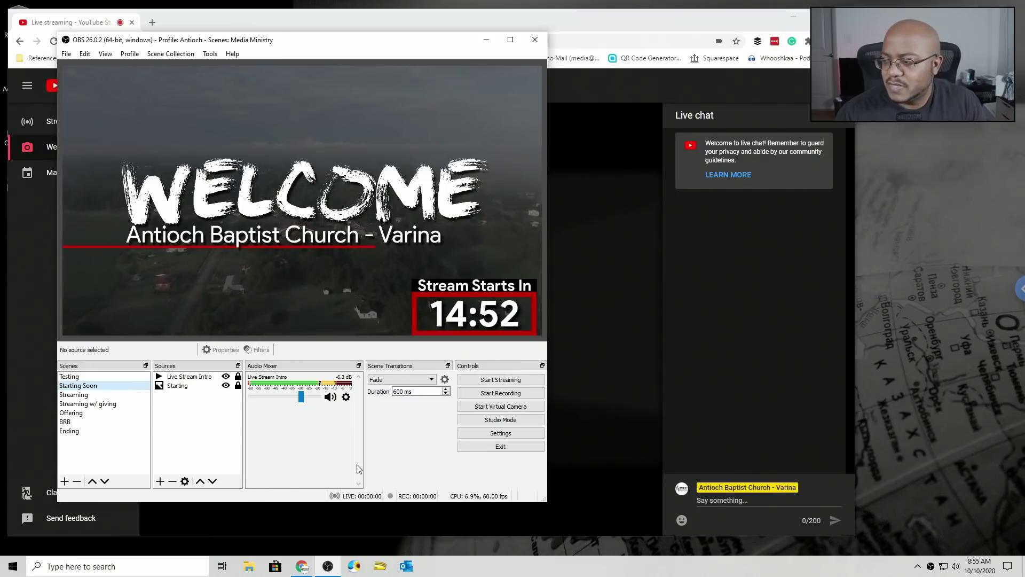
click(502, 407)
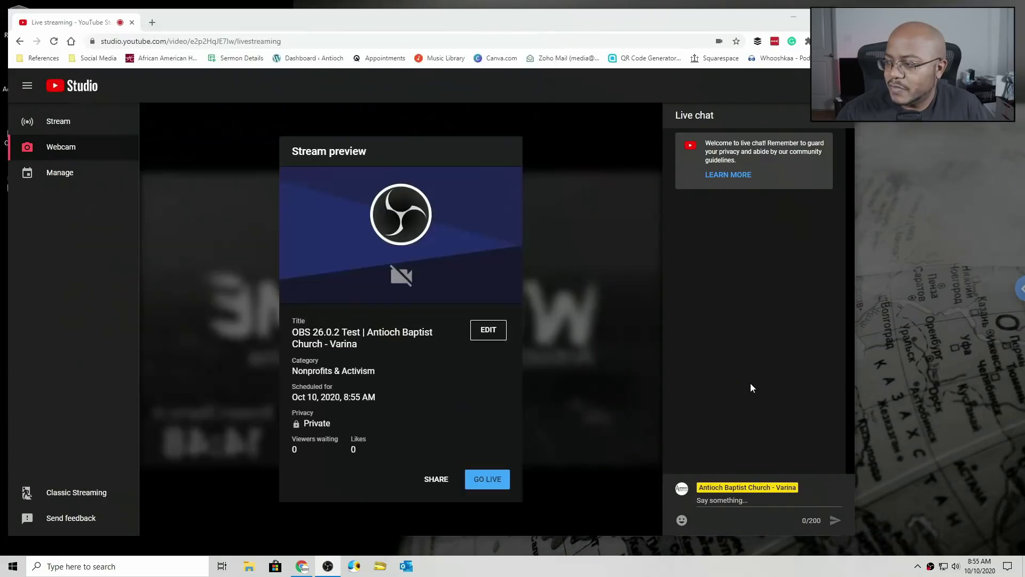
click(747, 395)
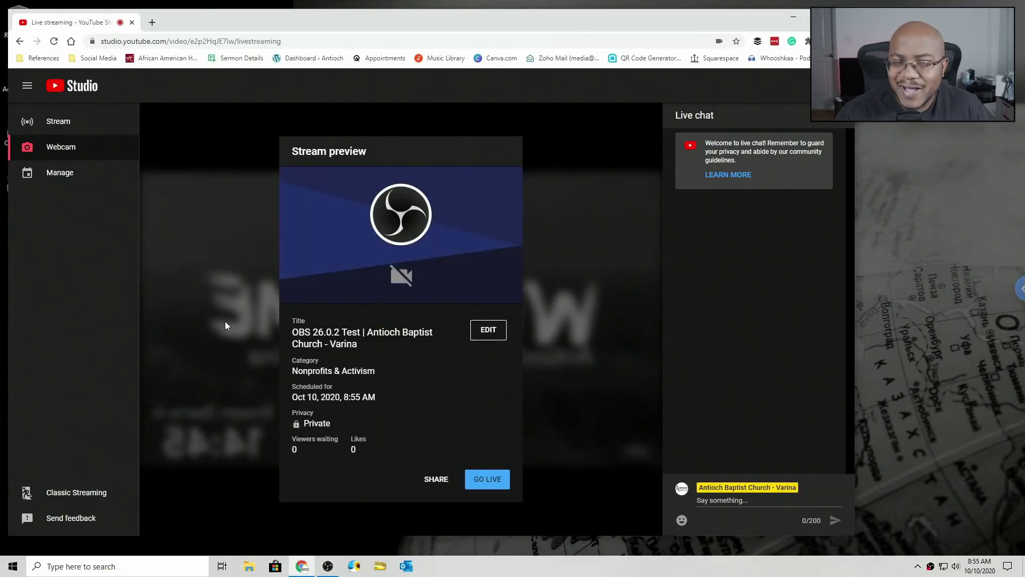
mouse_move(405, 287)
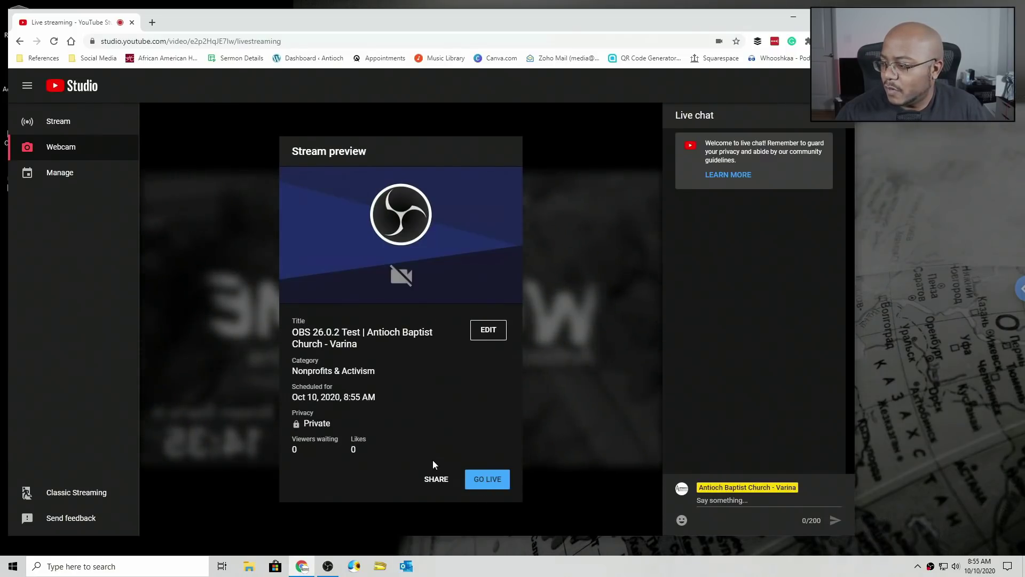
click(486, 479)
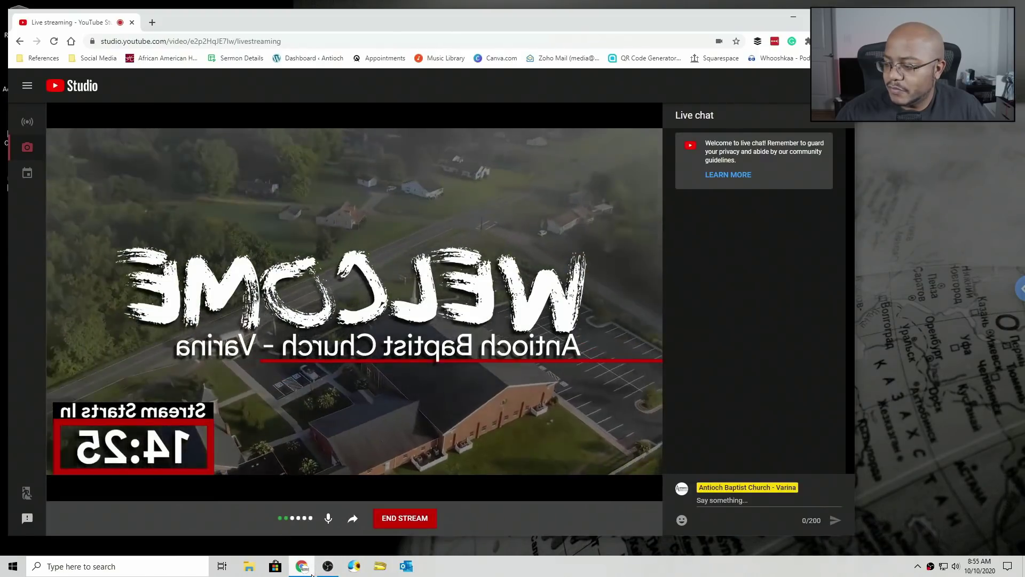
Step: Browse the OBS Output, Audio, Video and General settings pages
click(328, 566)
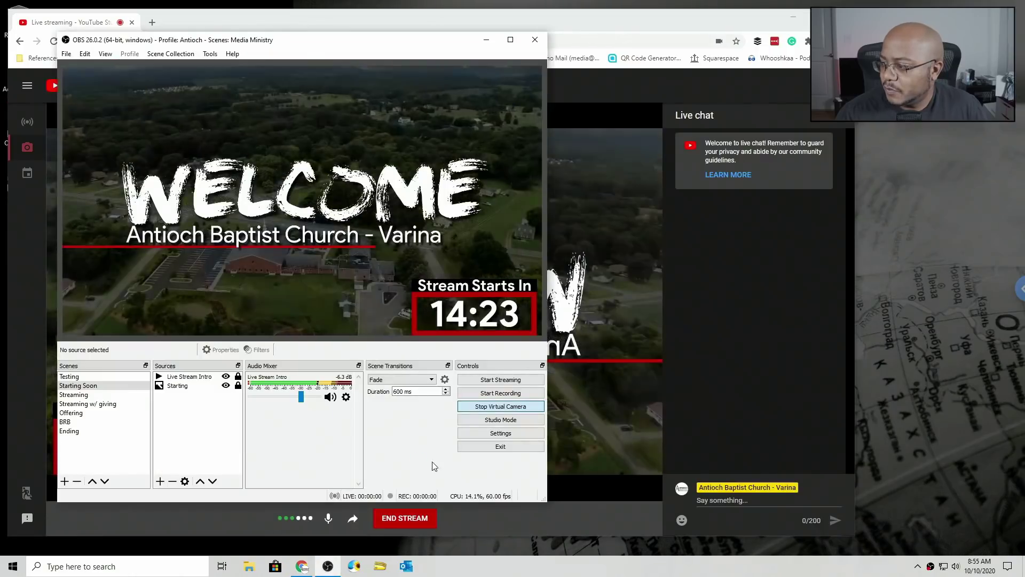
click(499, 433)
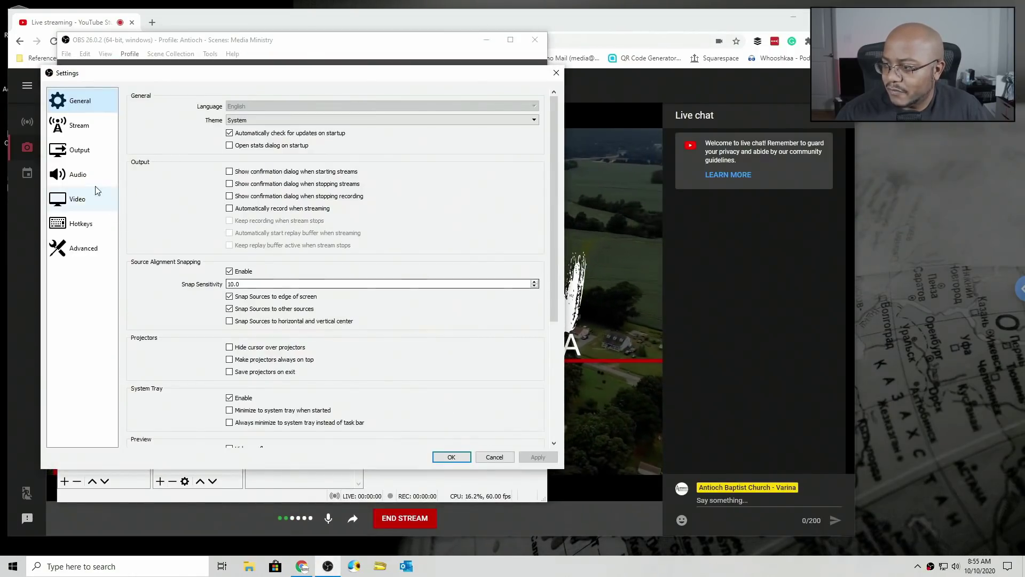
click(82, 151)
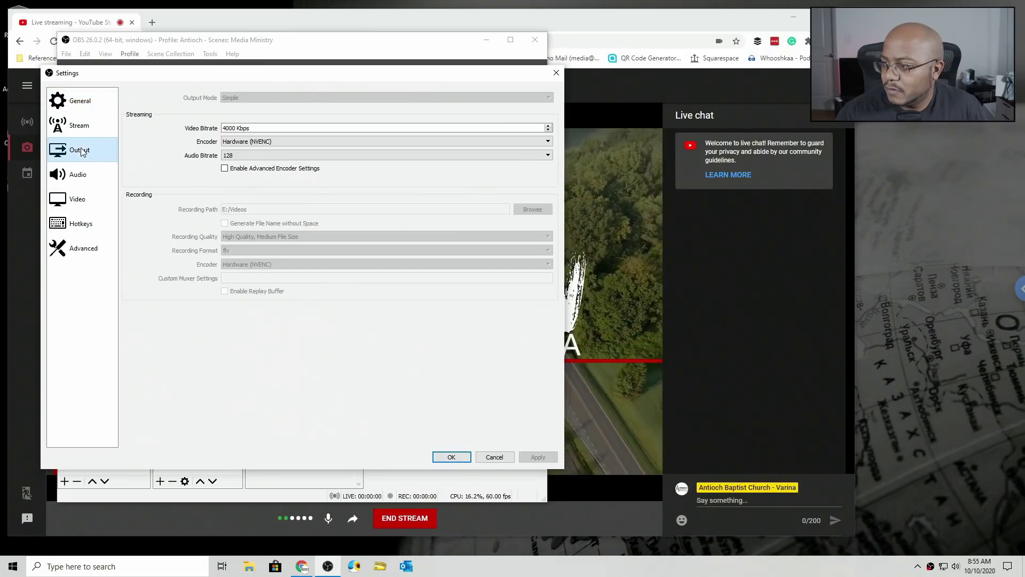
click(79, 176)
click(79, 205)
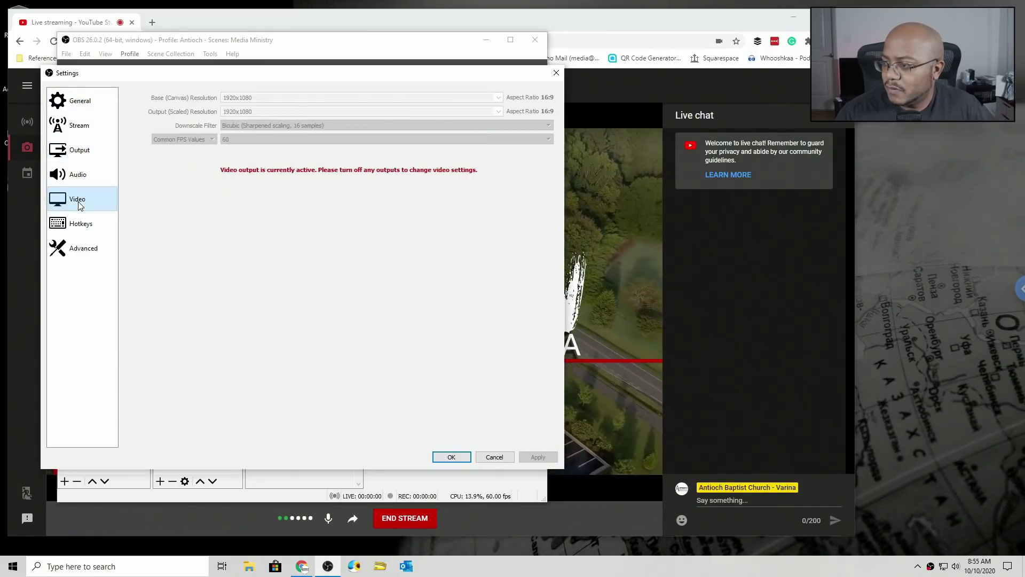
click(74, 101)
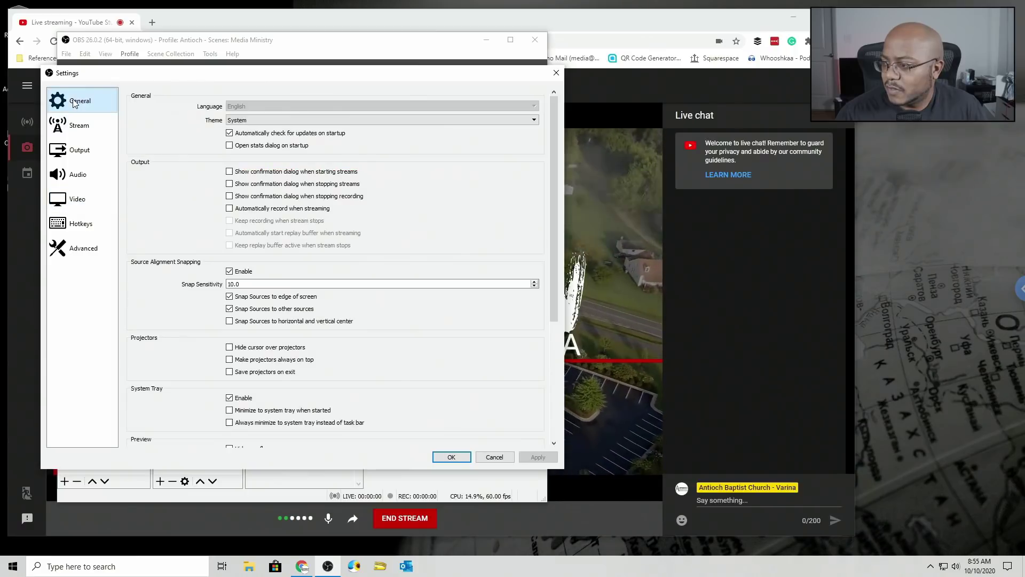
Step: Check the Advanced and Hotkeys settings, then cancel without saving changes
scroll(184, 320, down, 5)
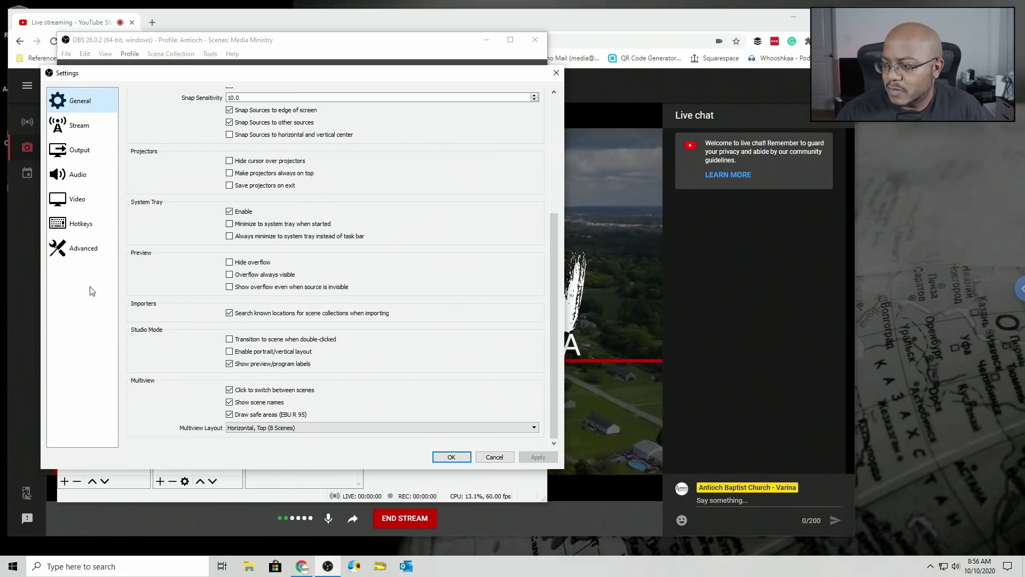
click(93, 251)
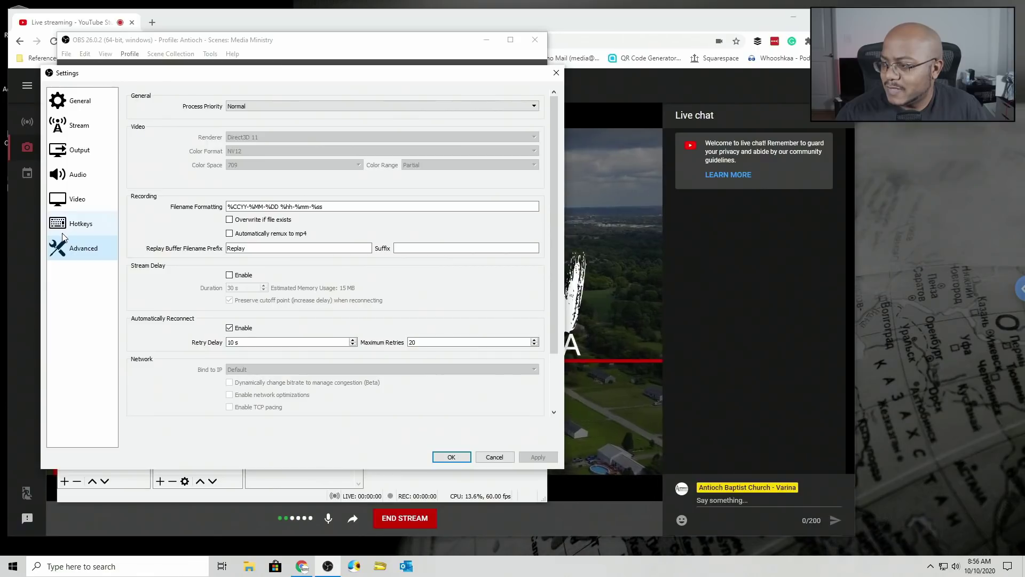
click(82, 225)
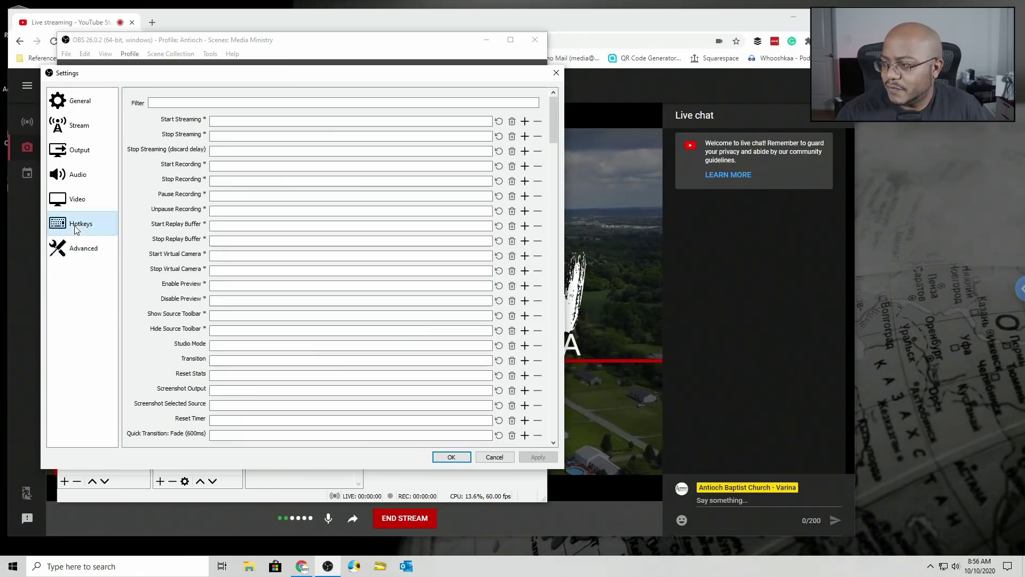
click(313, 241)
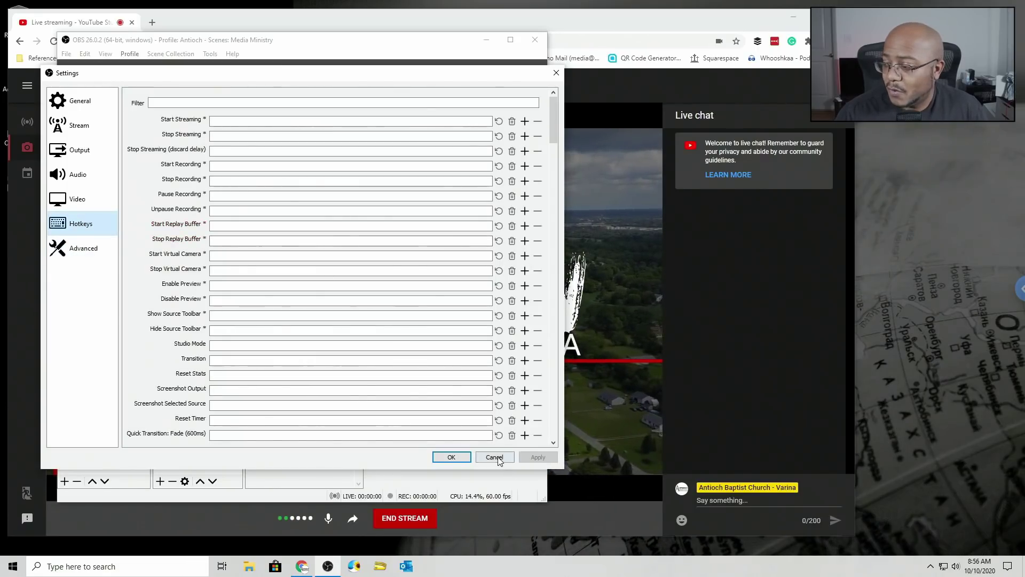
click(480, 455)
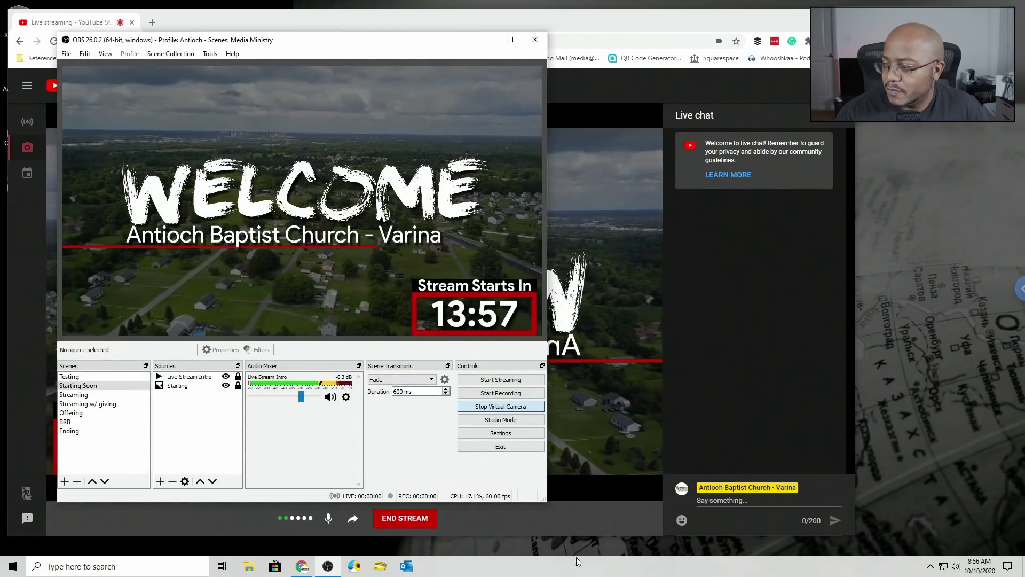
Step: End the YouTube test stream and dismiss its Stream Finished summary
click(581, 529)
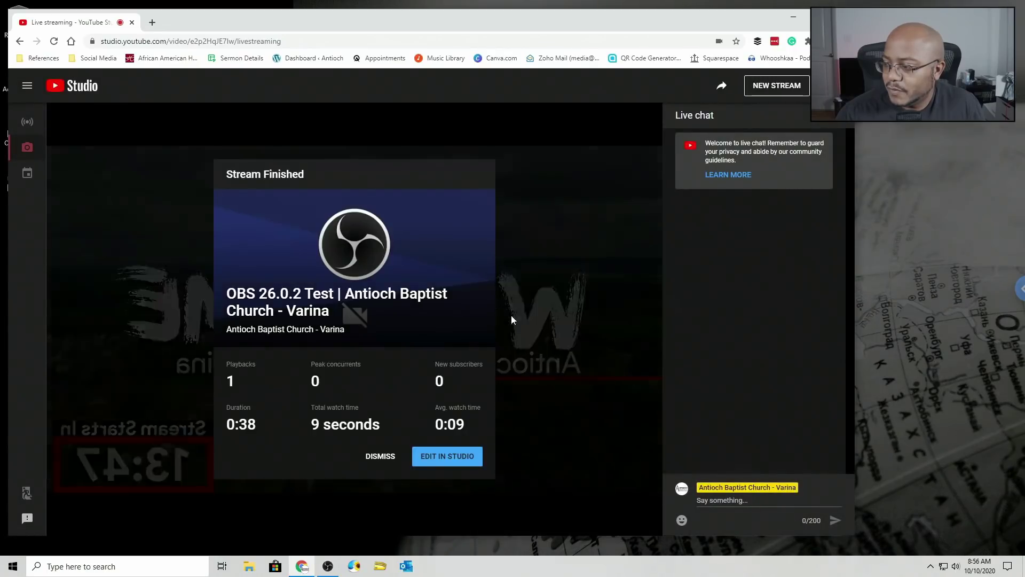
click(379, 458)
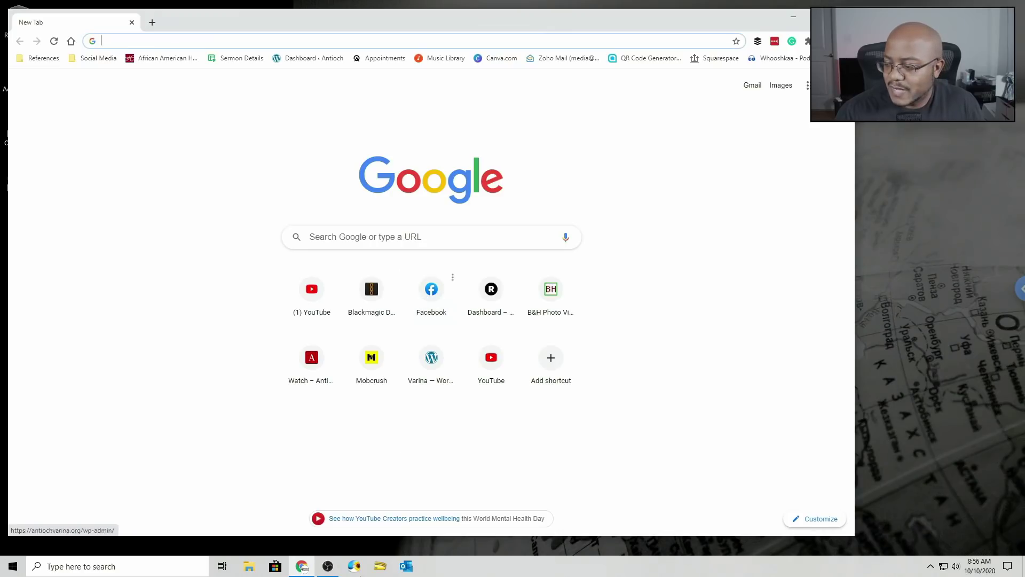
Step: Stop the OBS virtual camera, close OBS, and open the church's Facebook Page
click(328, 566)
click(500, 406)
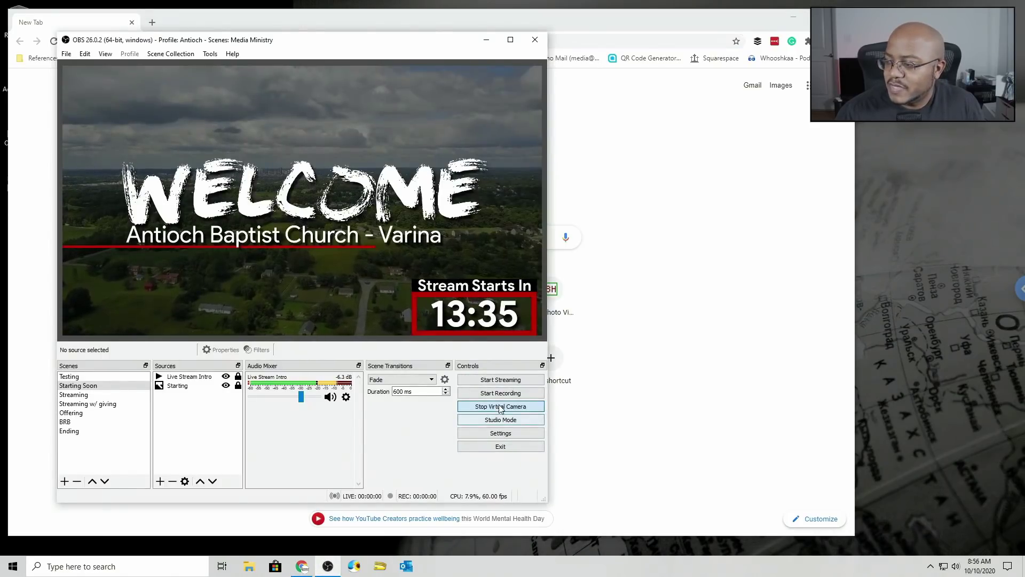
click(534, 39)
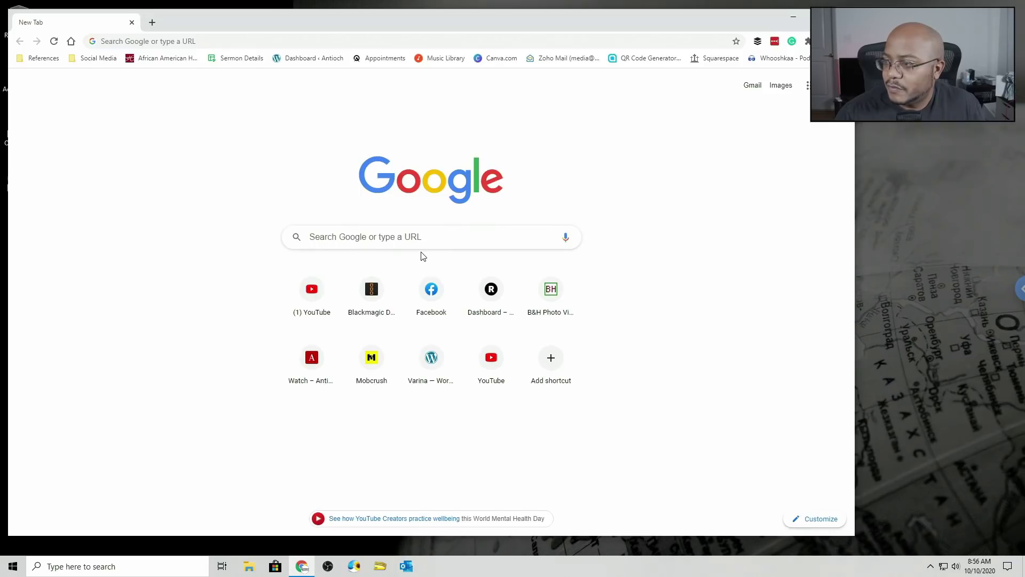
click(428, 296)
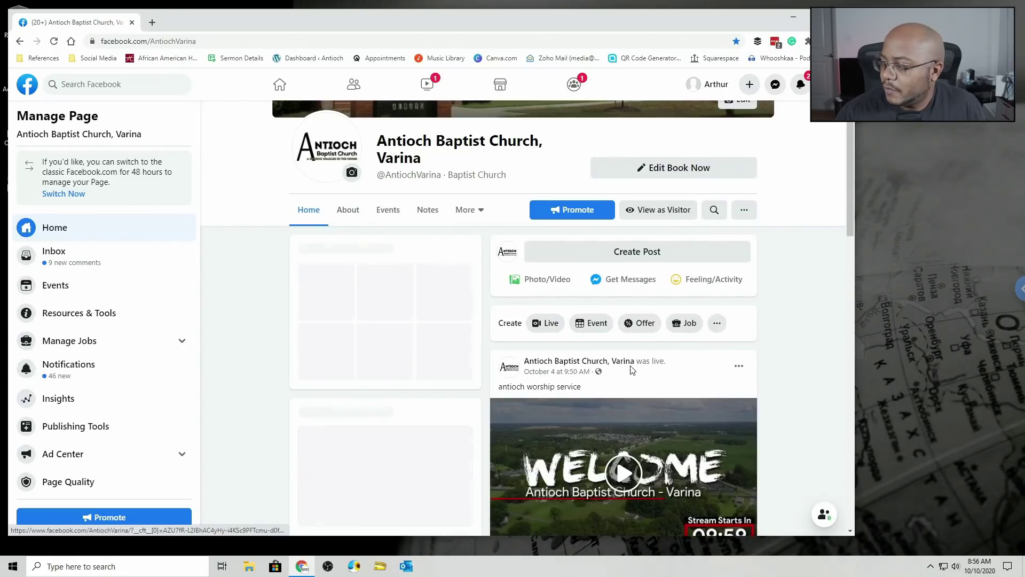
Step: Start a Page live video using OBS Virtual Camera, marked as a test broadcast
click(547, 324)
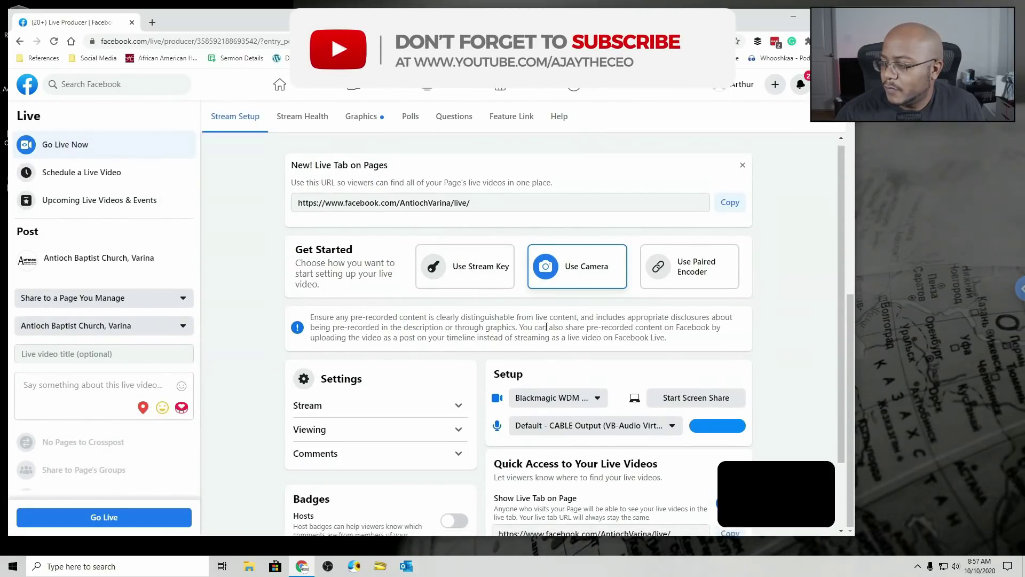
scroll(520, 319, down, 2)
click(597, 319)
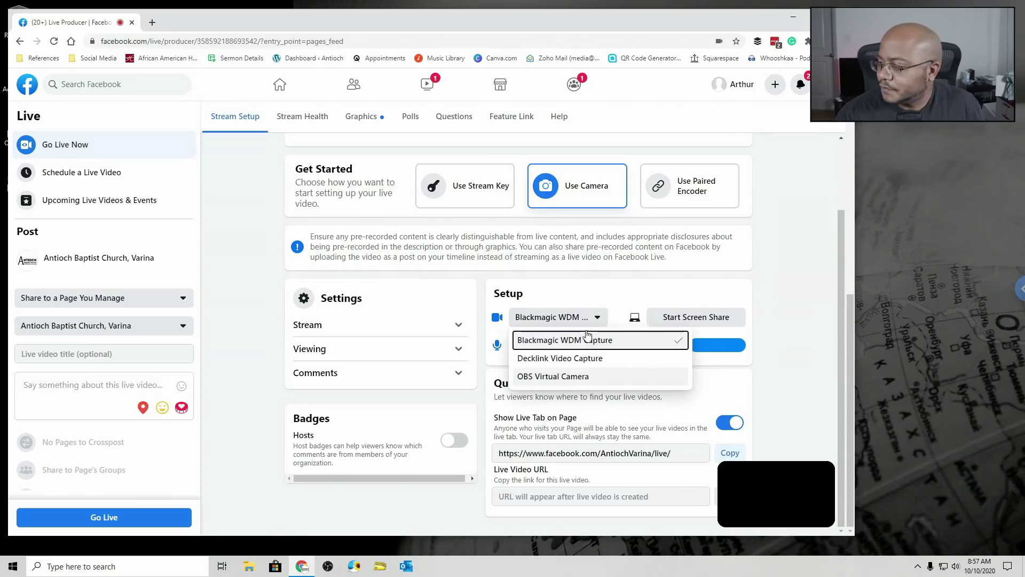
click(582, 376)
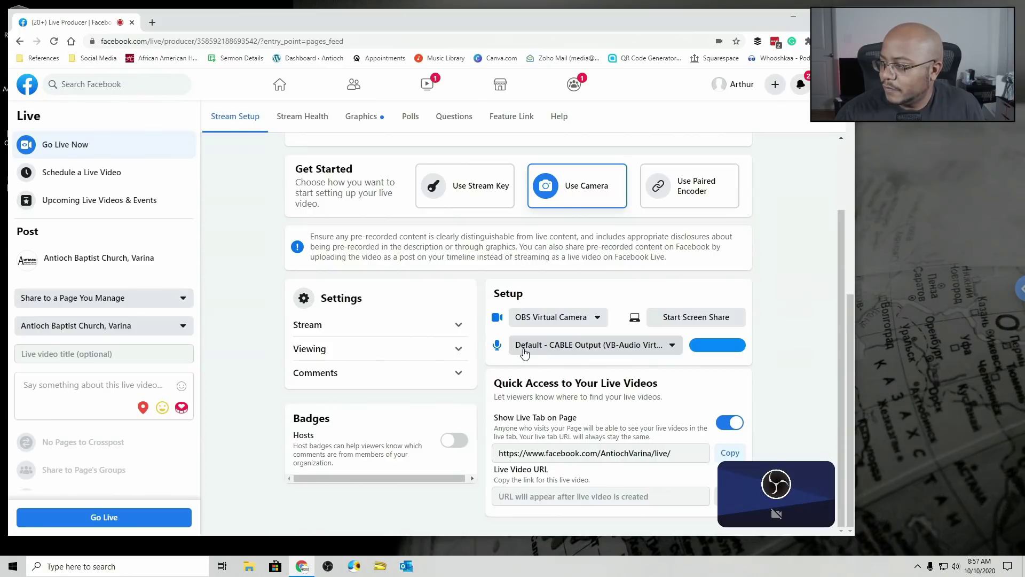
scroll(139, 439, down, 3)
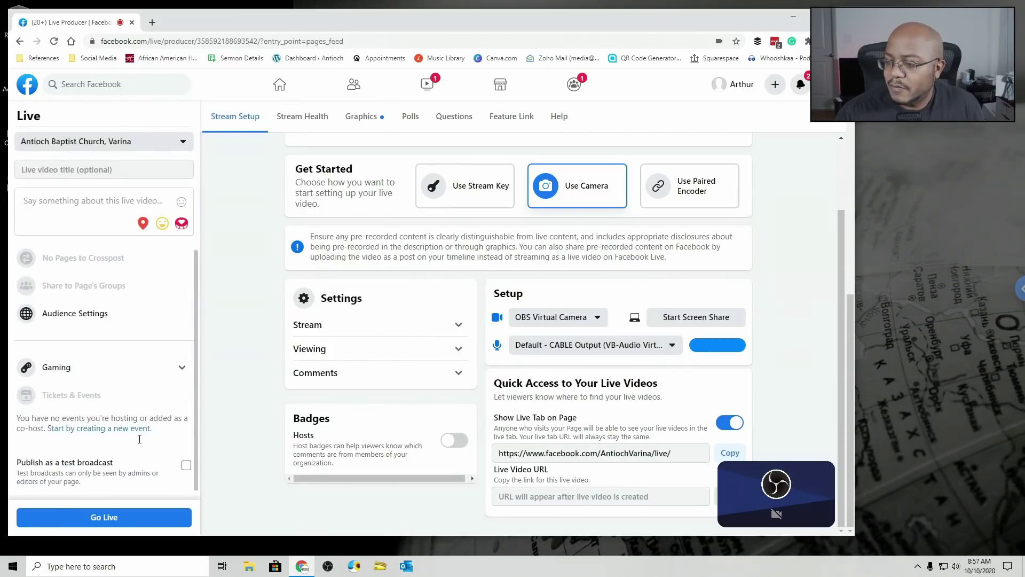
click(186, 467)
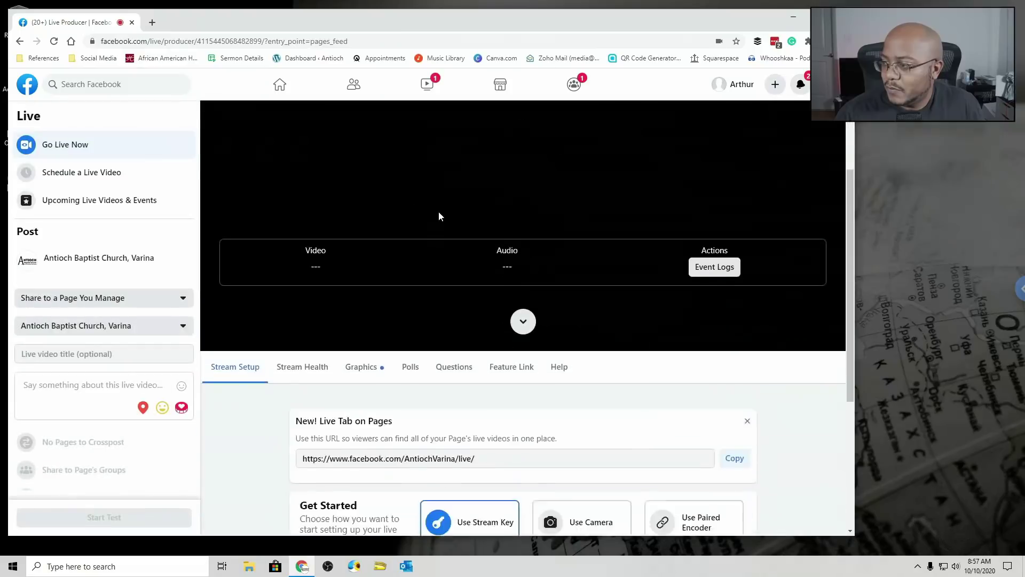
Step: Choose Use Camera and reselect OBS Virtual Camera as the video source
scroll(439, 214, down, 5)
click(588, 273)
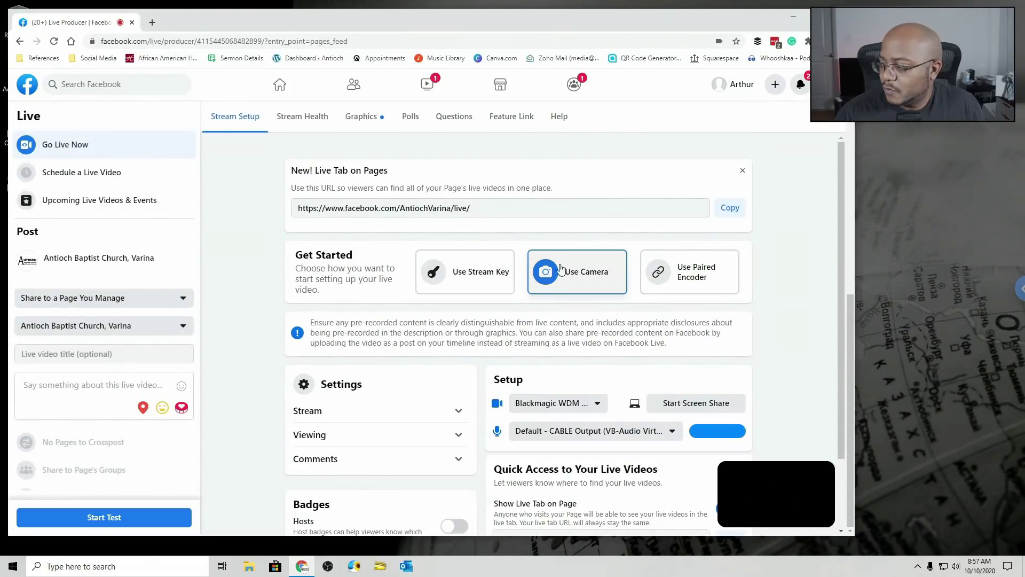
scroll(460, 244, down, 2)
click(586, 325)
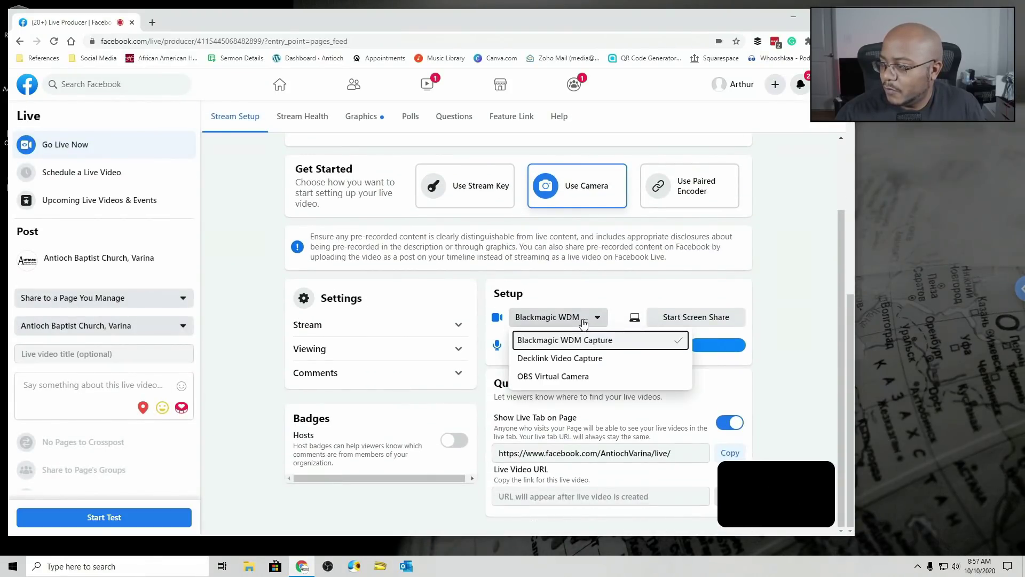
click(559, 374)
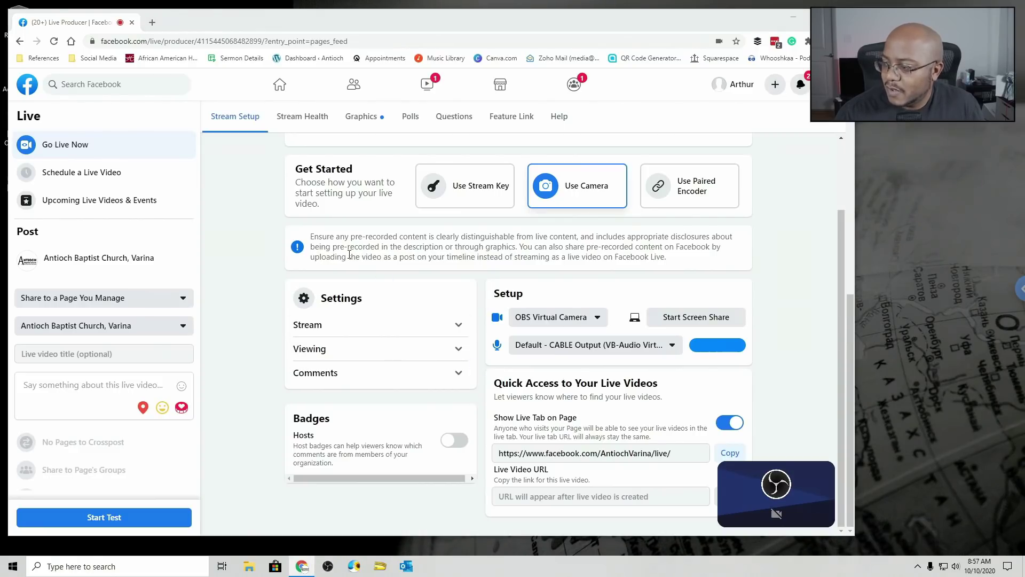
Step: Restart the OBS virtual camera and go live with the Facebook test broadcast, without a title
key(alt+Tab)
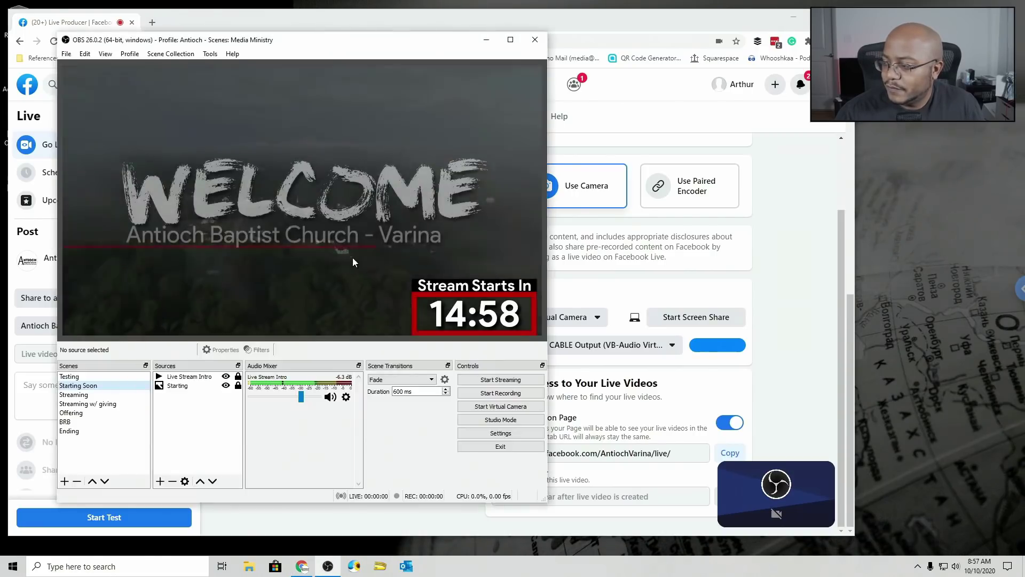
click(501, 406)
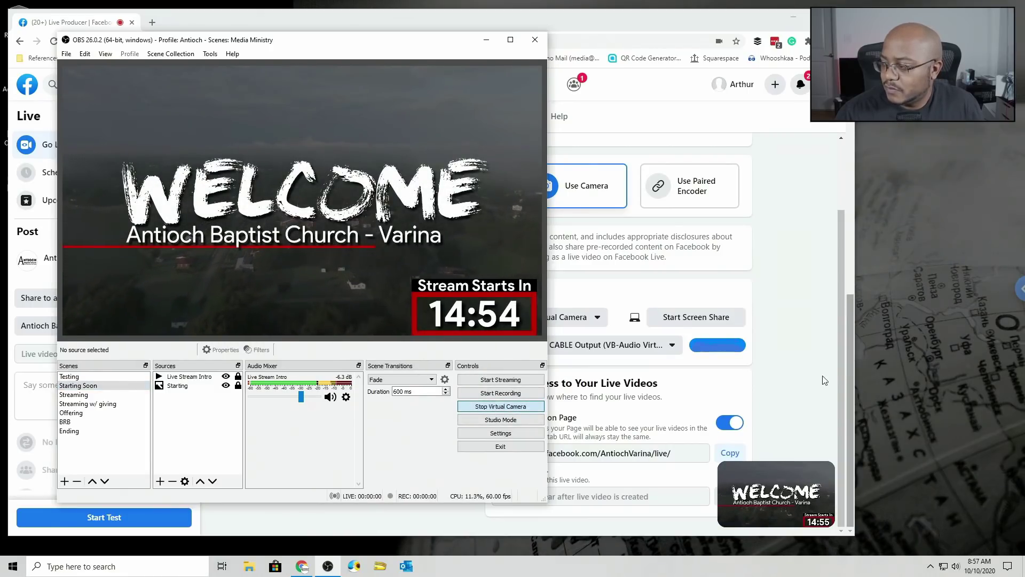
click(807, 379)
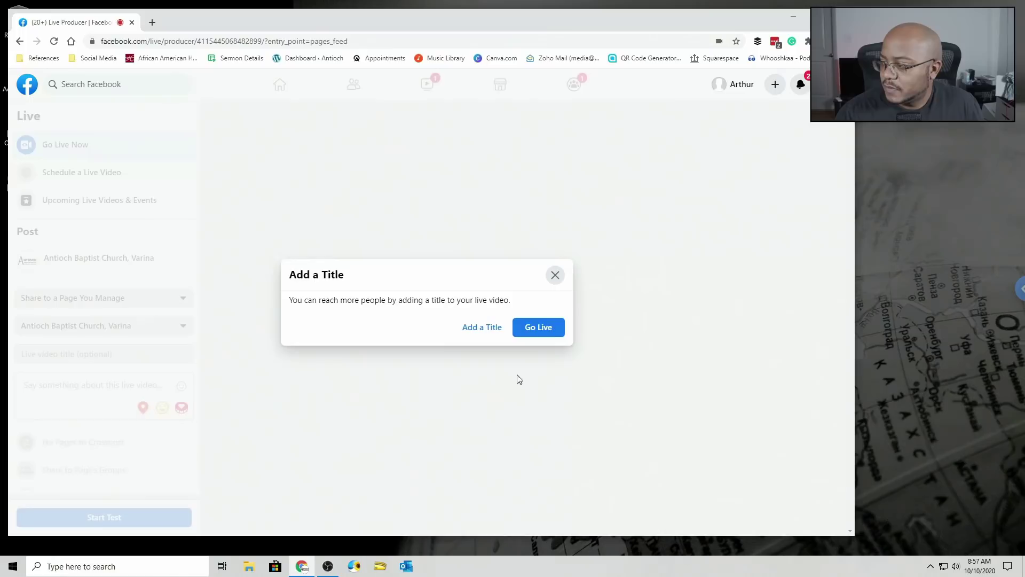
click(534, 330)
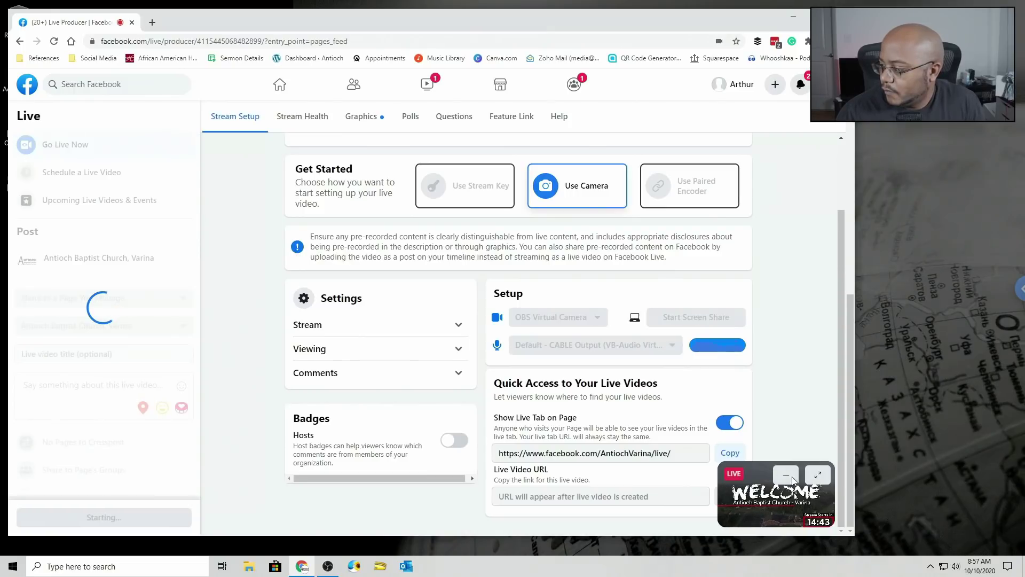
Step: Enlarge the live broadcast preview and check the system speaker volume
click(818, 477)
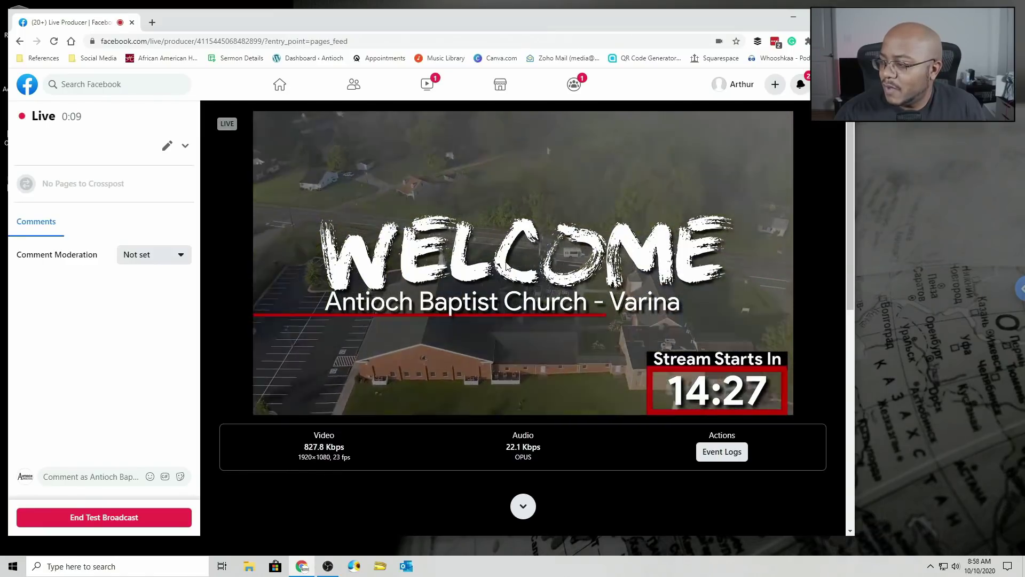
click(955, 566)
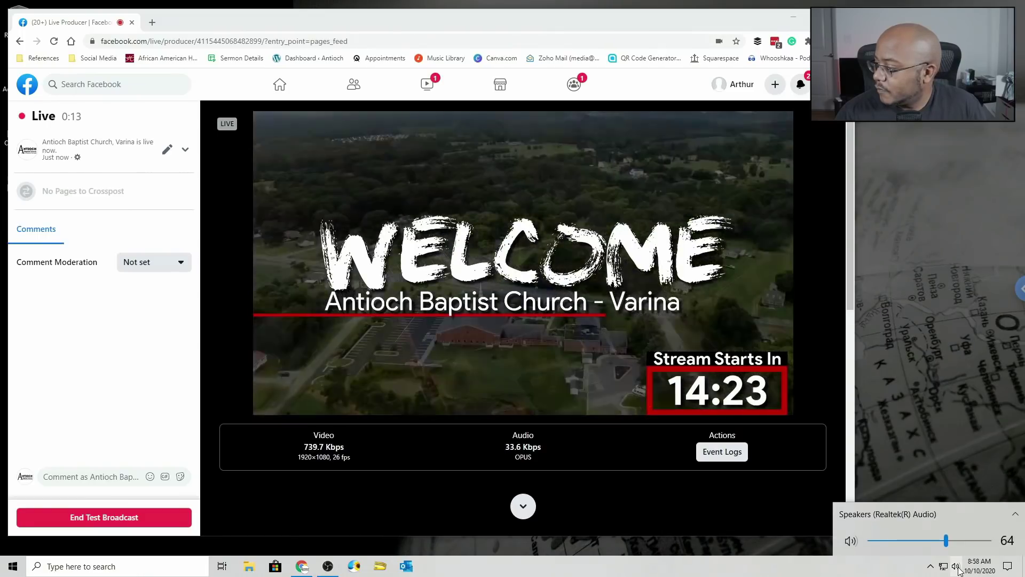
click(498, 345)
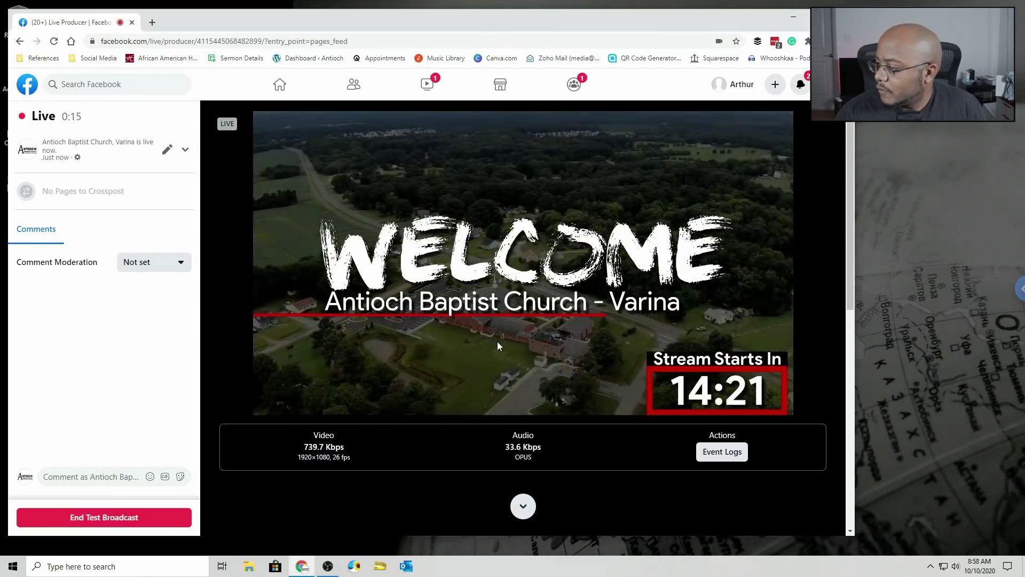